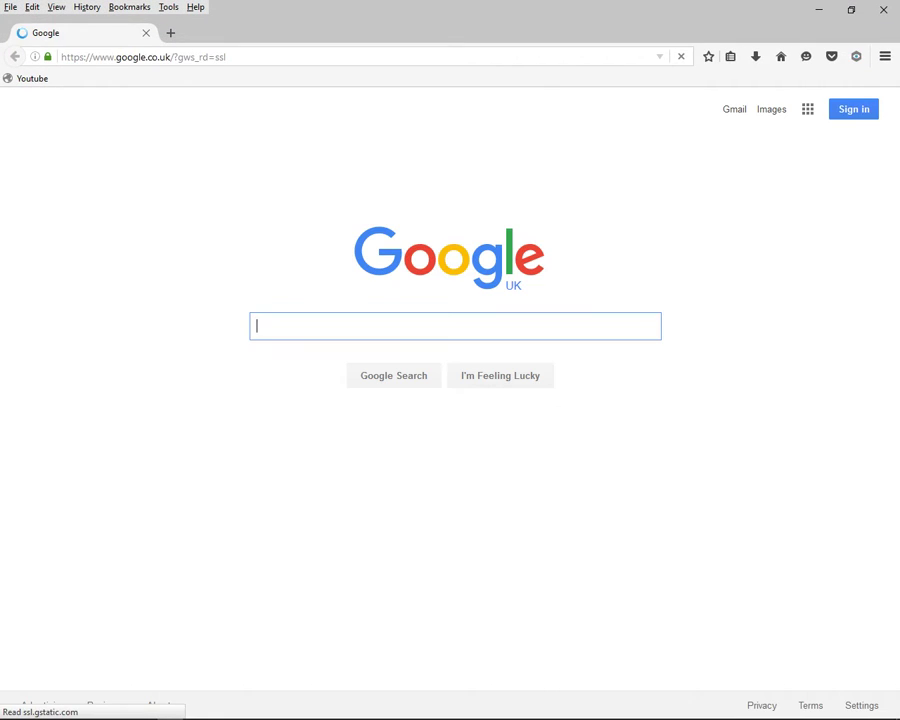
key(ctrl+l)
text(www.p)
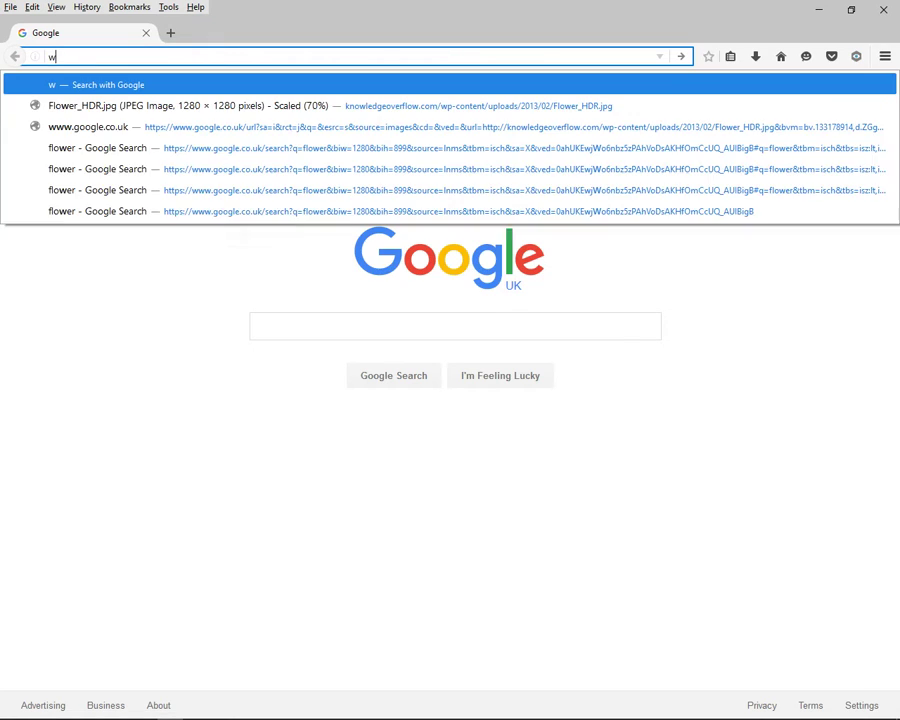
text(ixlr.com/)
key(Return)
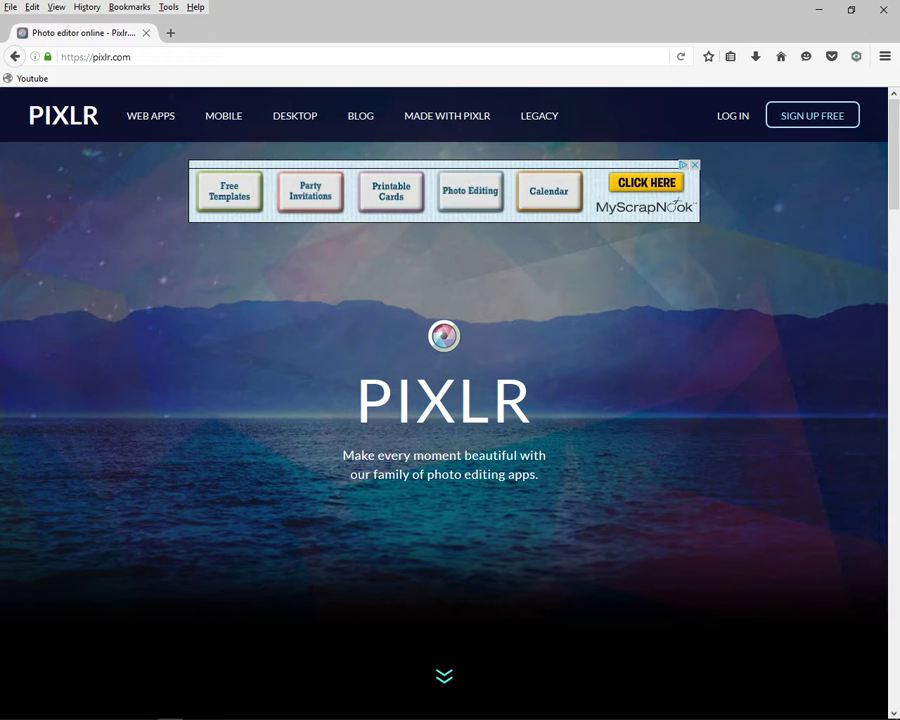
Scroll down the Pixlr home page to the Pixlr Editor card.
scroll(450, 400, down, 5)
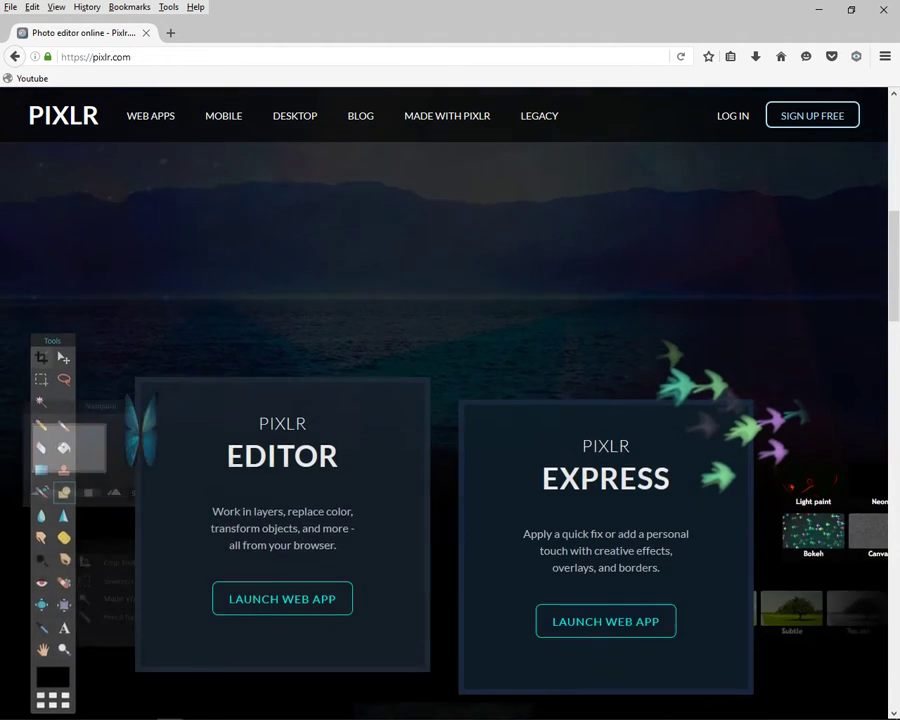
scroll(450, 400, down, 1)
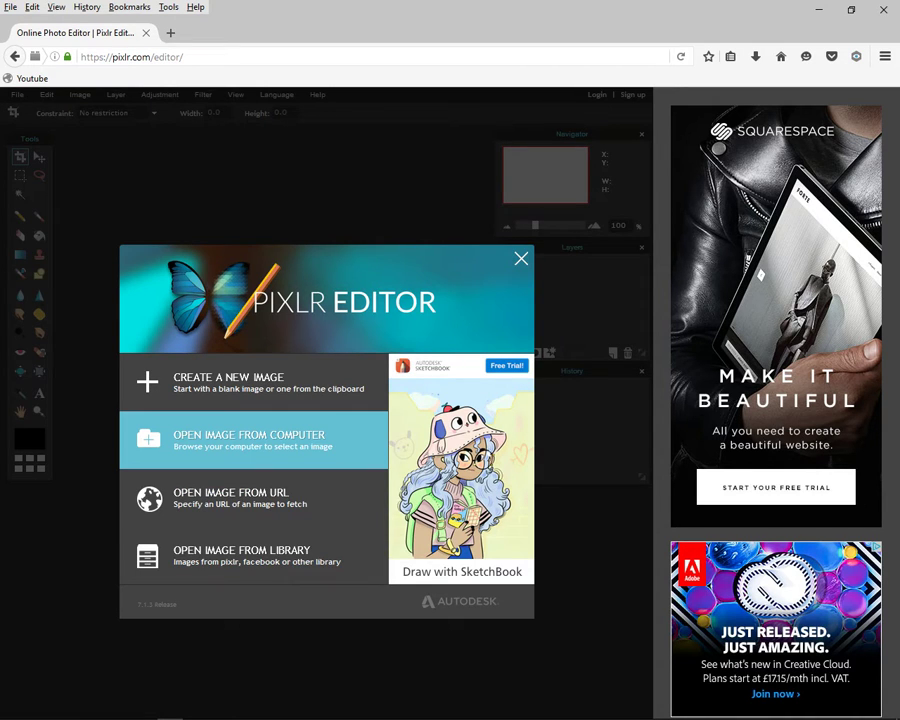
Open Flower_HDR.jpg from the Desktop using Open Image From Computer.
click(250, 440)
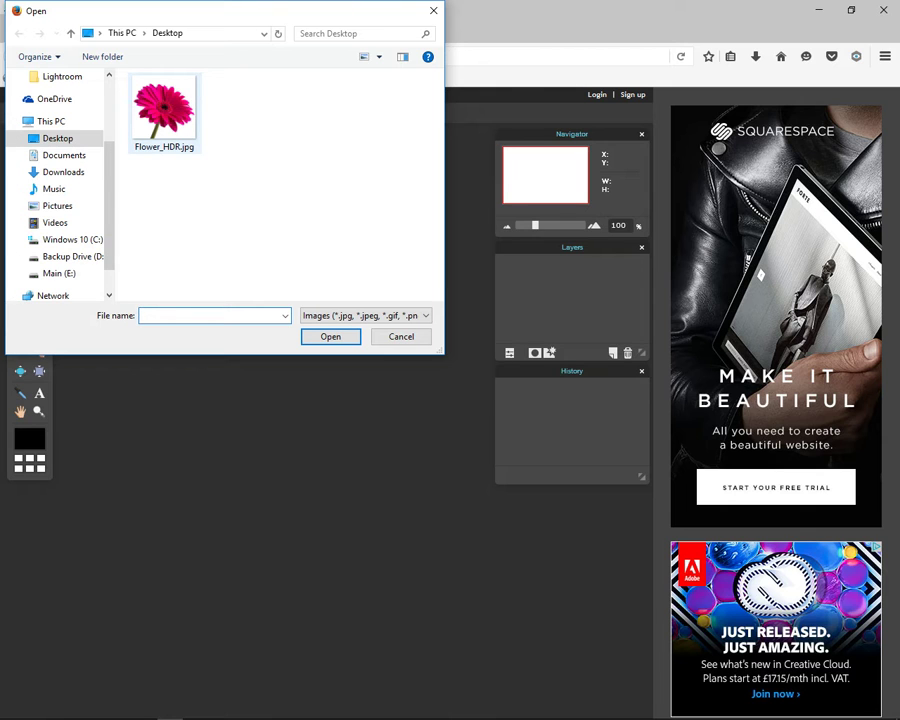
double_click(164, 110)
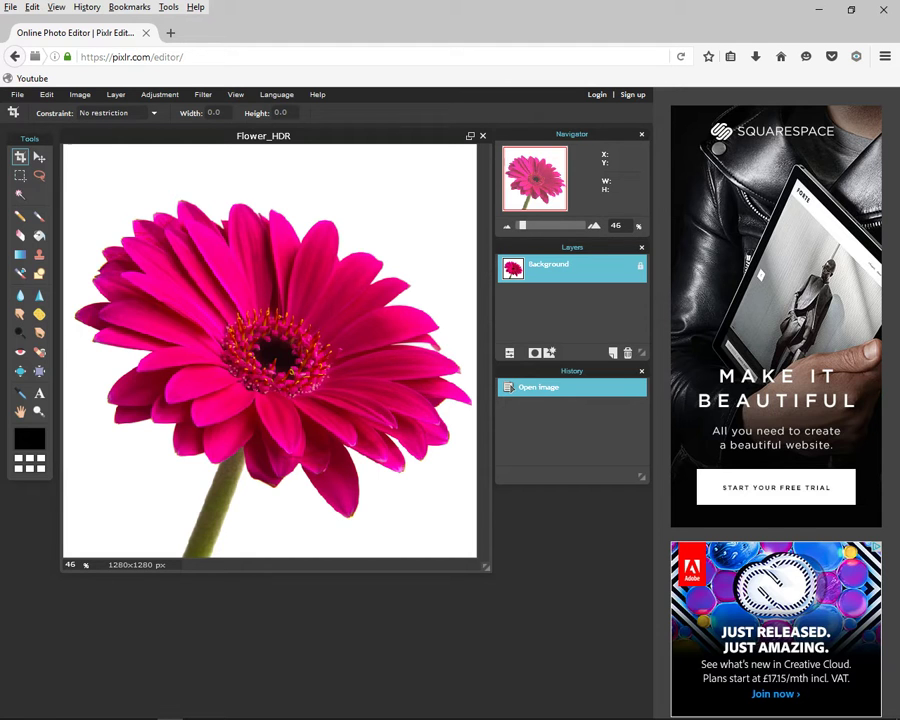
key(ctrl+plus)
key(ctrl+minus)
key(ctrl+plus)
key(ctrl+minus)
Duplicate the Background layer and rename the copy 'Flower'.
right_click(530, 264)
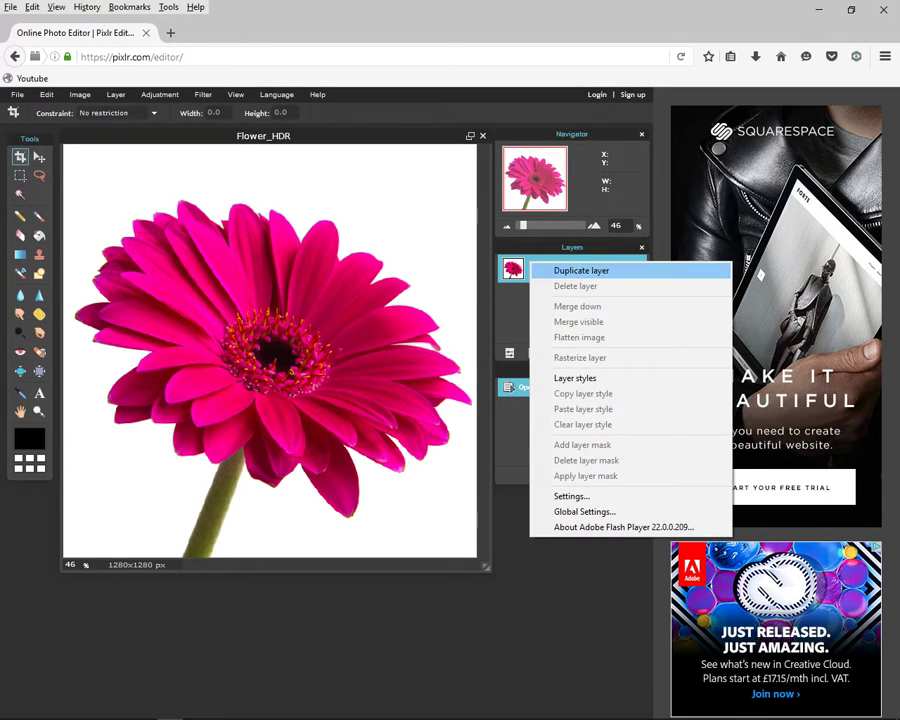
click(581, 270)
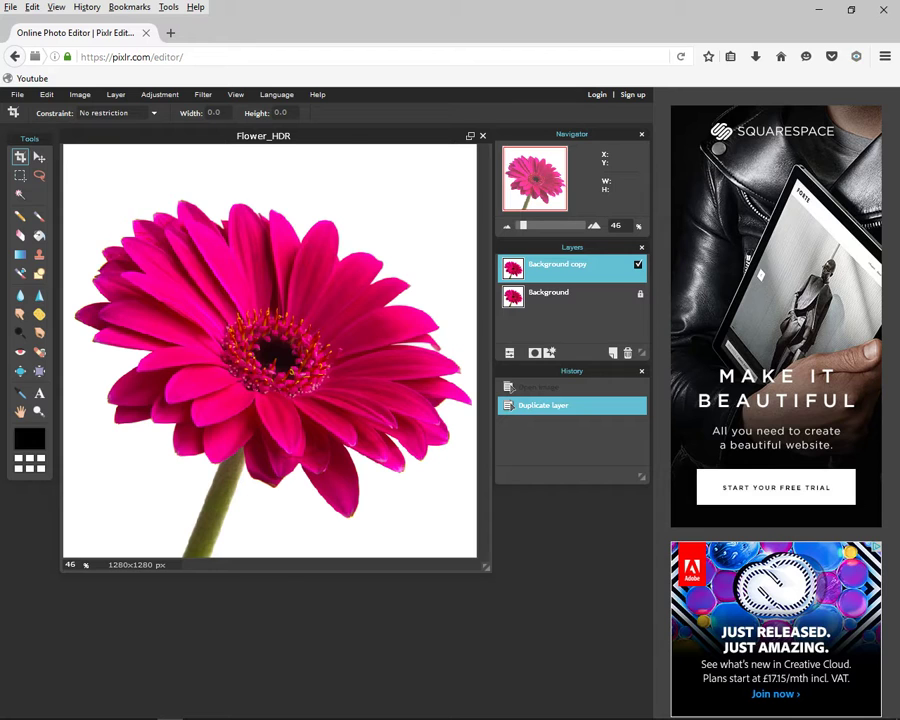
right_click(569, 264)
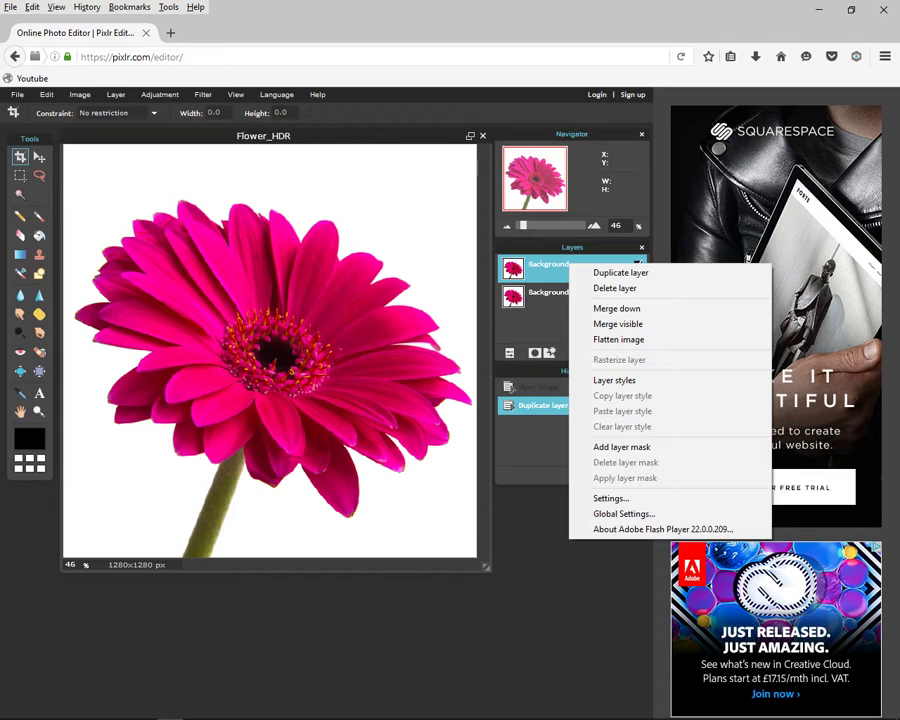
click(548, 264)
double_click(548, 264)
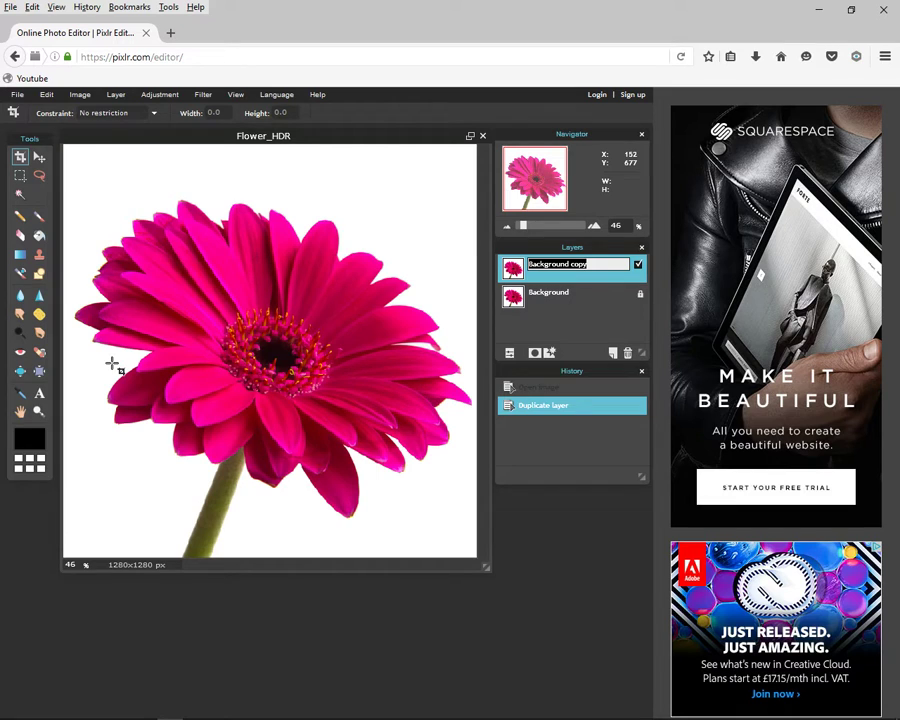
text(F)
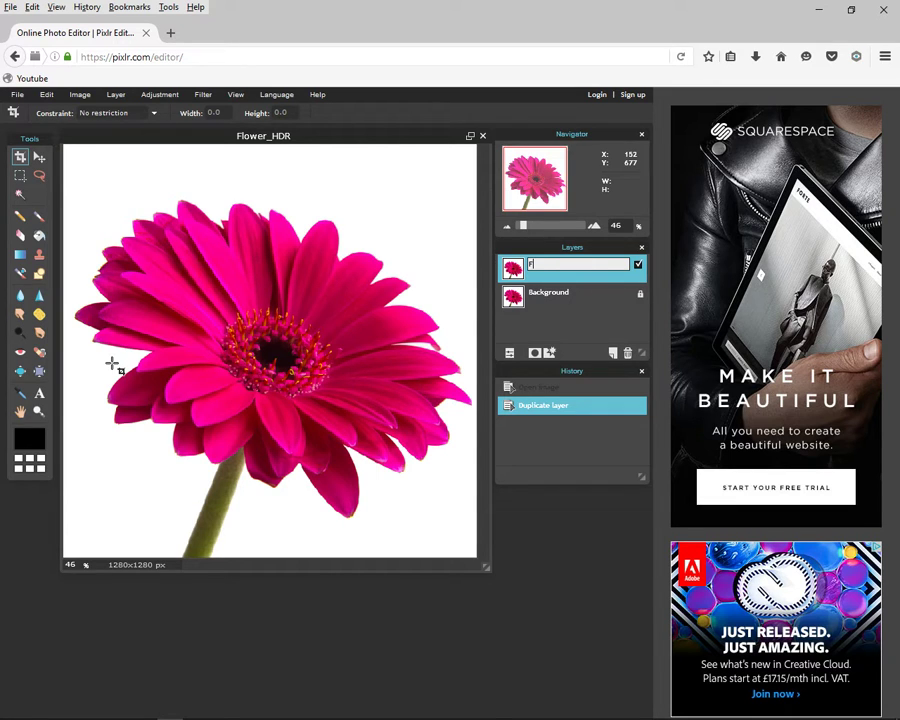
text(lower)
click(560, 294)
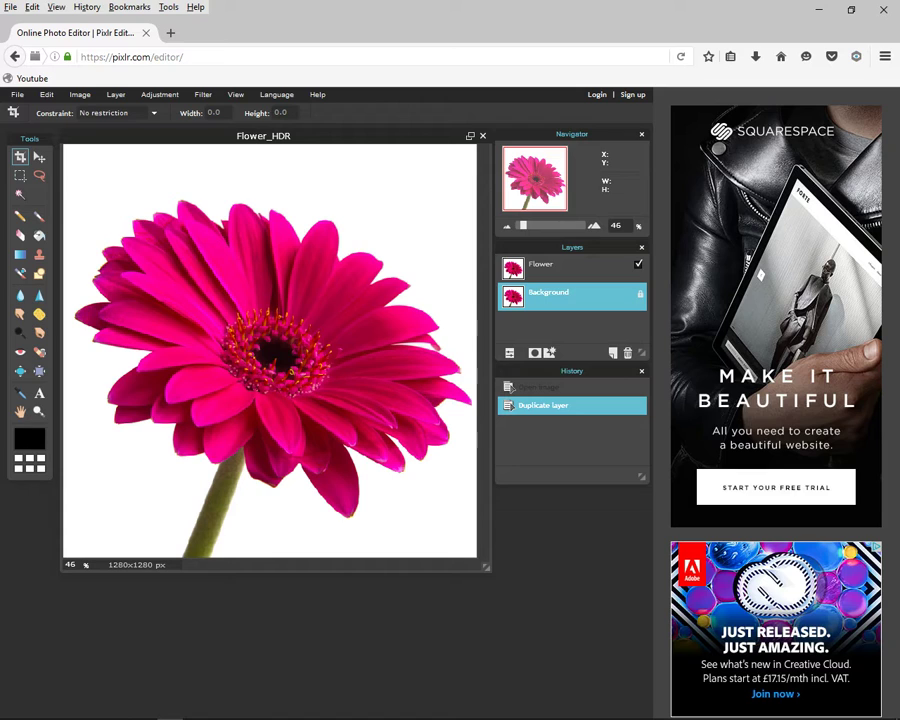
Hide and re-show the Flower layer, then select it as the active layer.
click(638, 264)
click(638, 264)
click(560, 264)
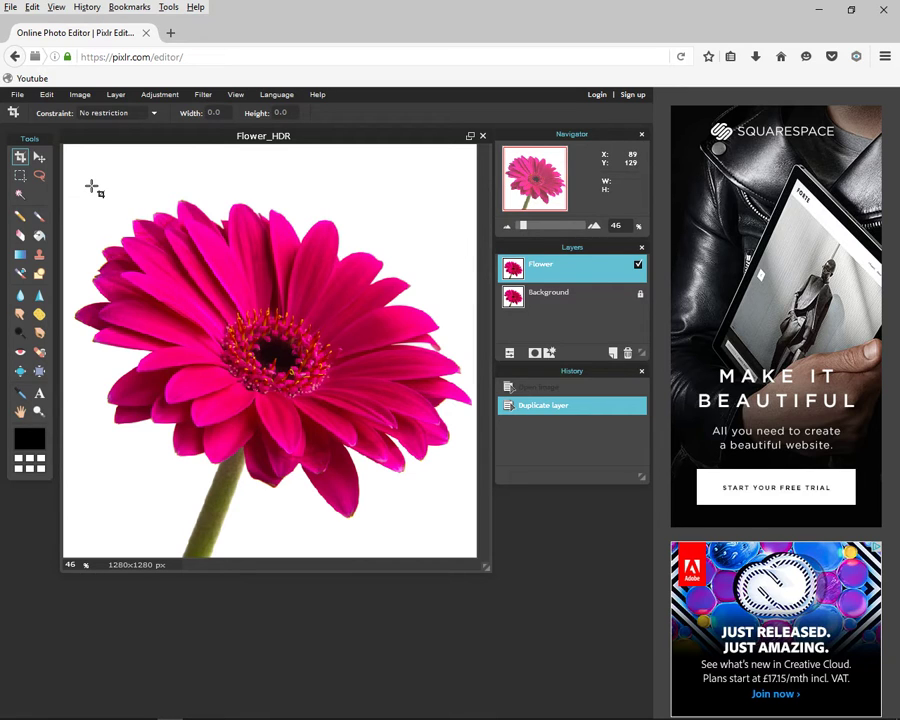
drag(91, 186, 315, 316)
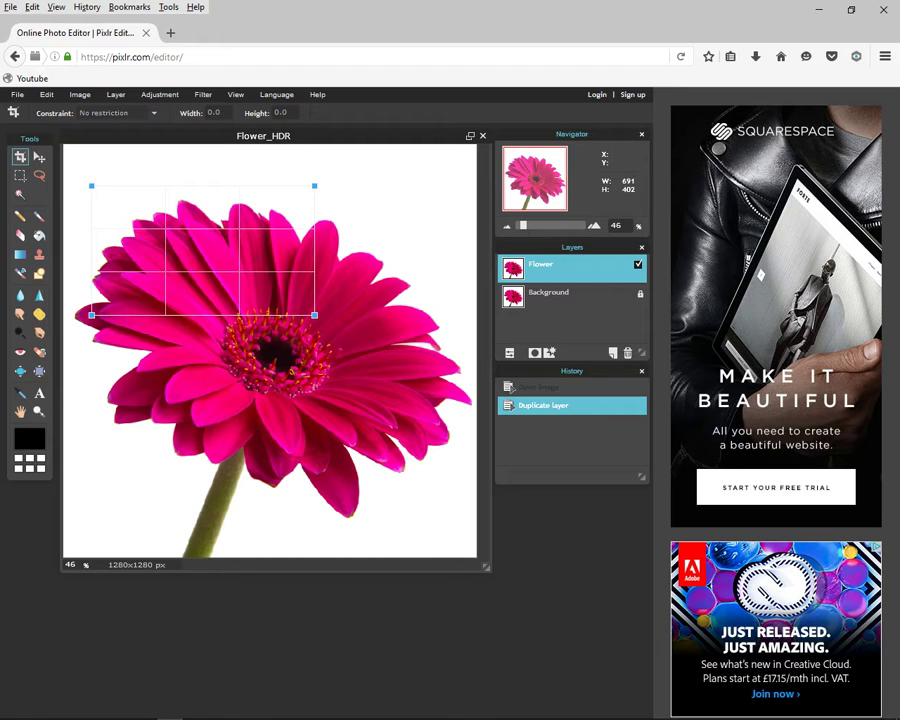
key(Return)
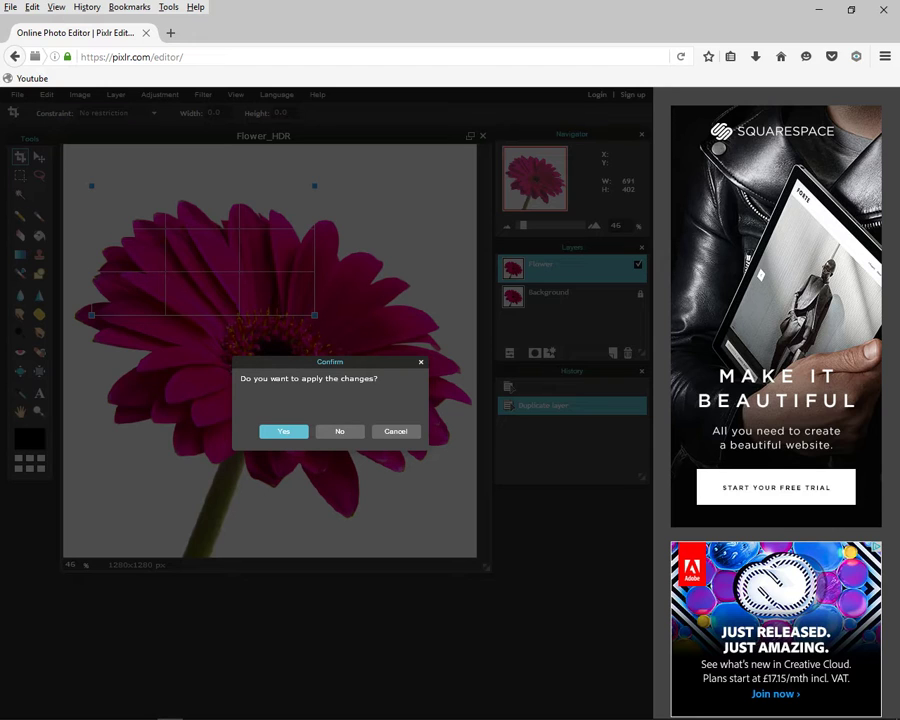
key(Return)
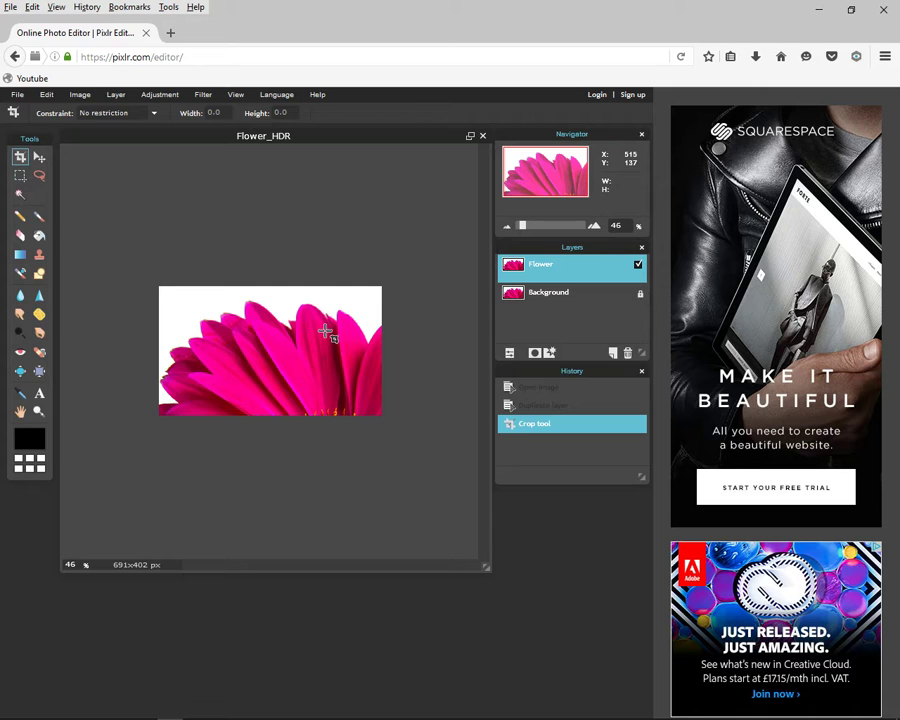
key(ctrl+z)
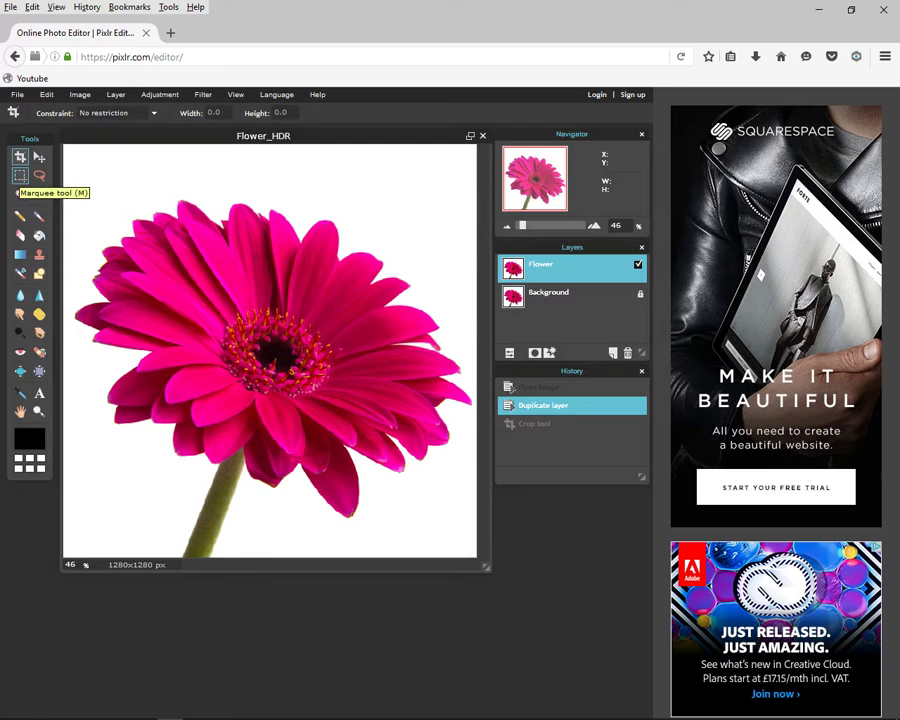
Draw a crop box over the upper-left petals, then decline the crop to keep 1280x1280.
drag(104, 187, 343, 355)
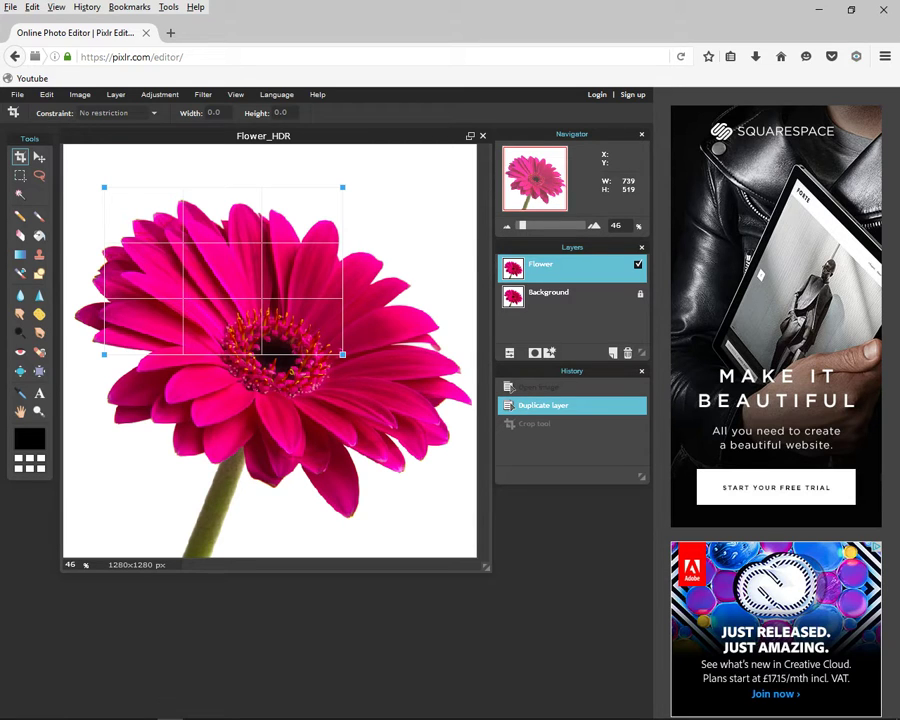
key(Return)
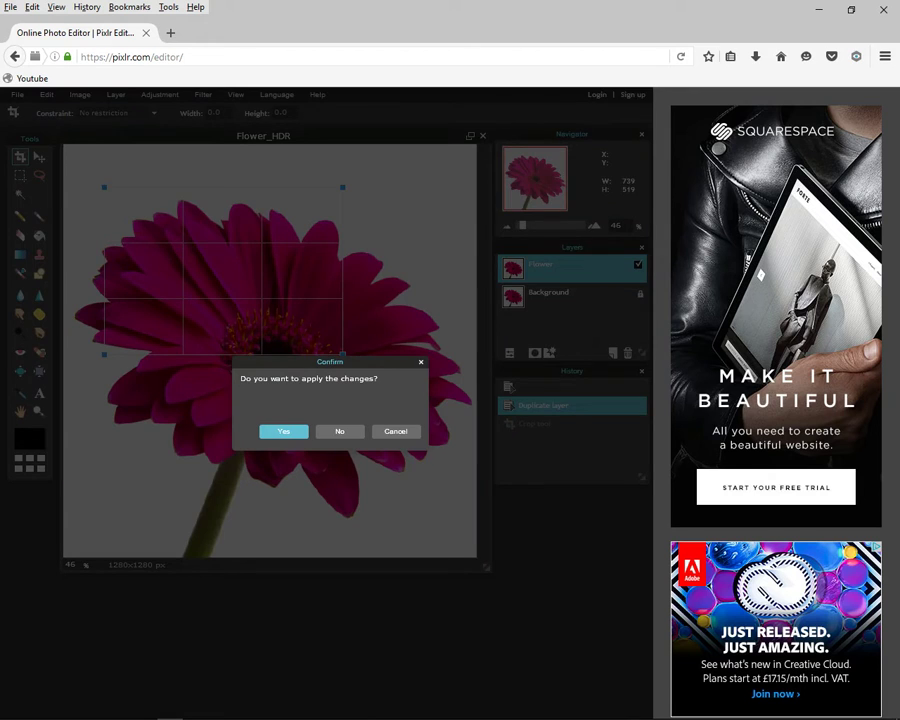
key(Escape)
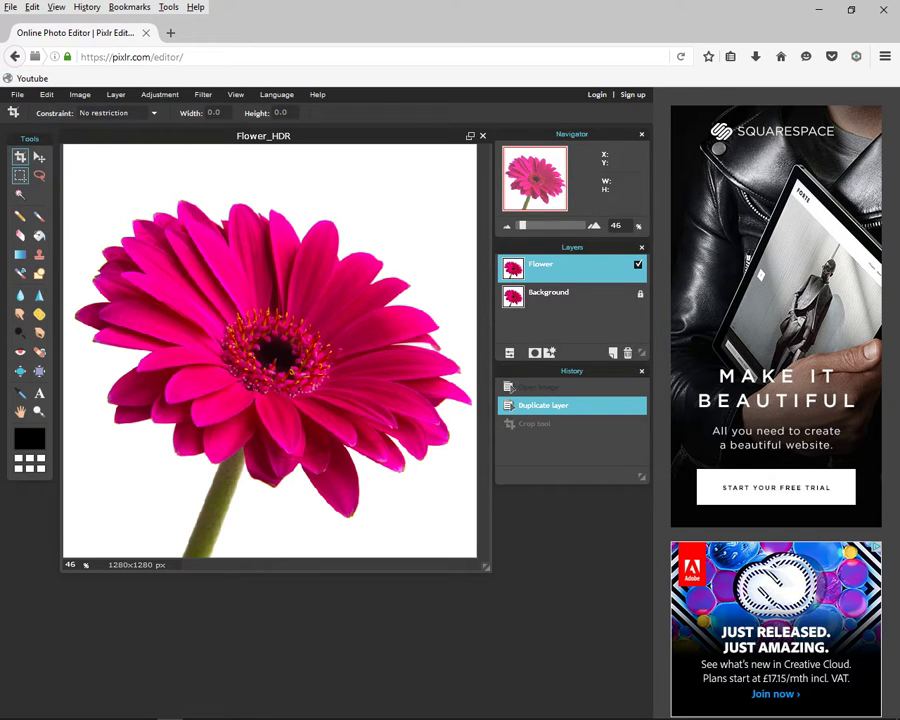
Marquee-select the upper-left petals, move them, then undo the move and deselect.
key(m)
drag(100, 190, 322, 352)
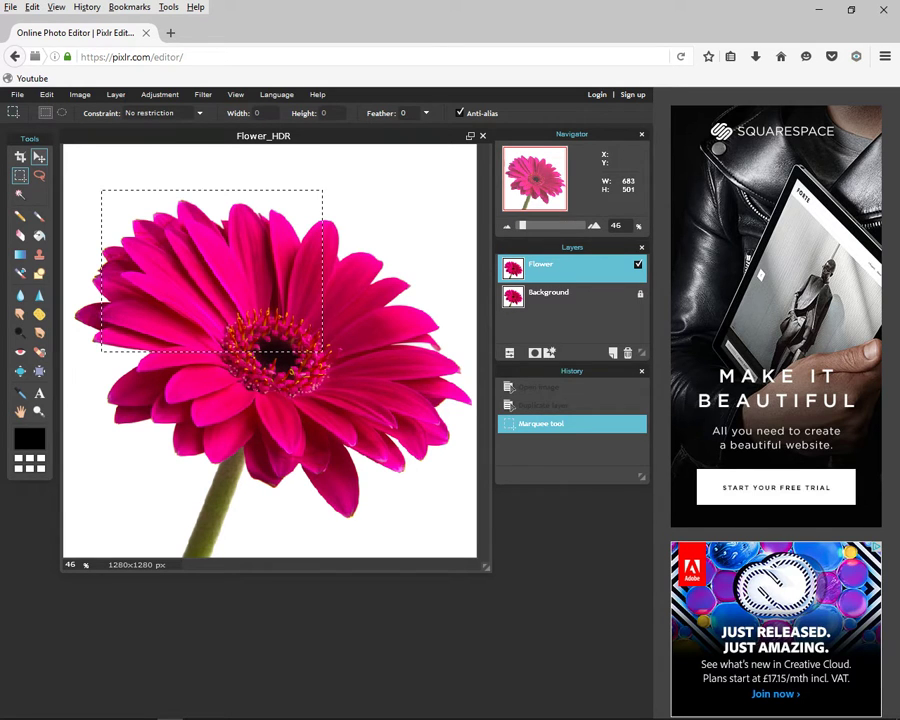
key(v)
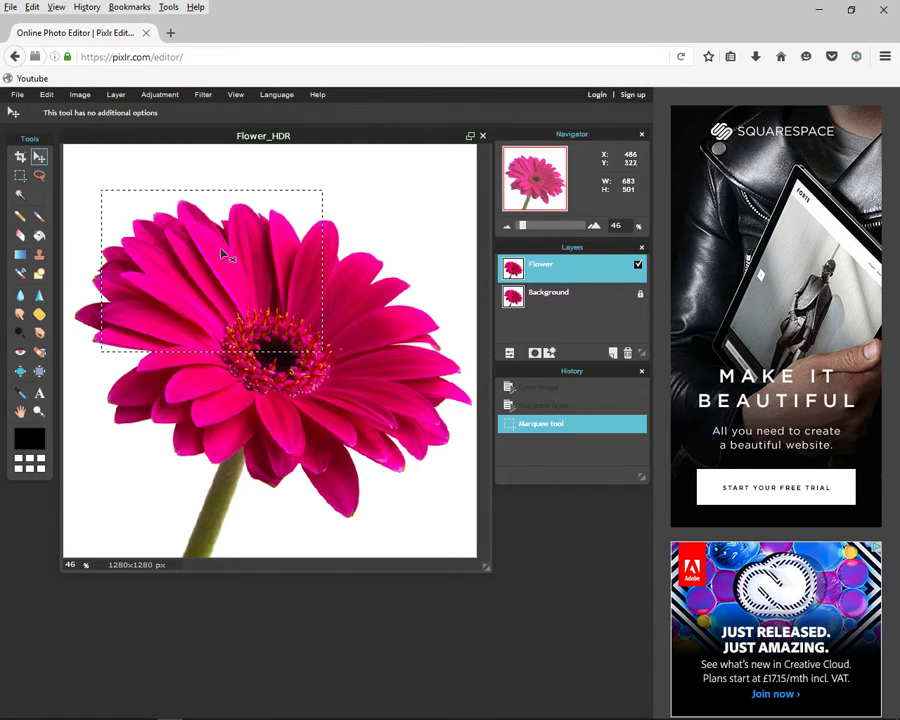
drag(224, 249, 246, 241)
key(ctrl+z)
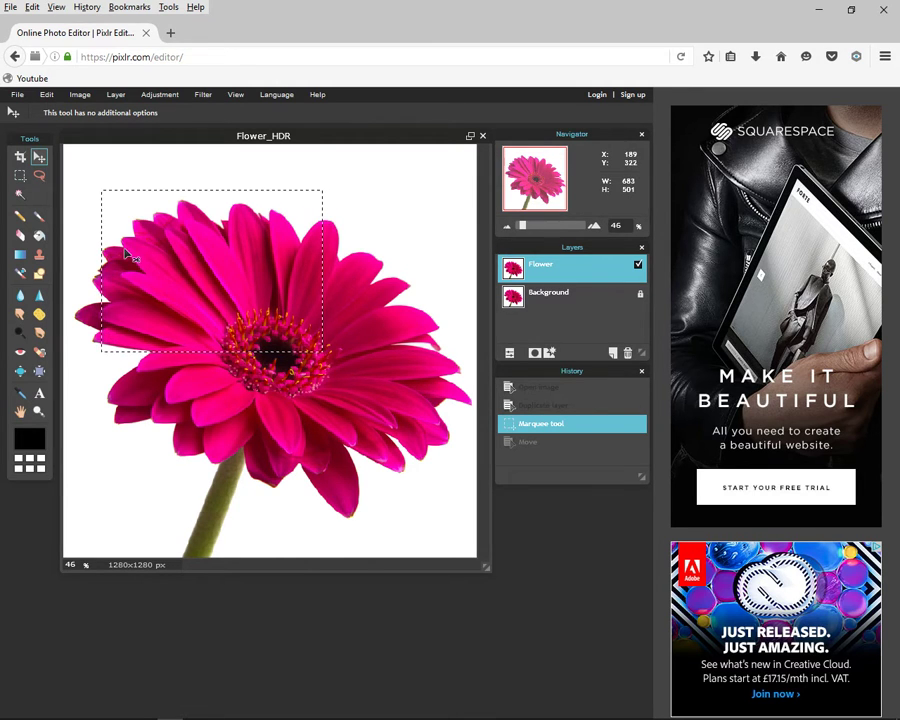
key(ctrl+d)
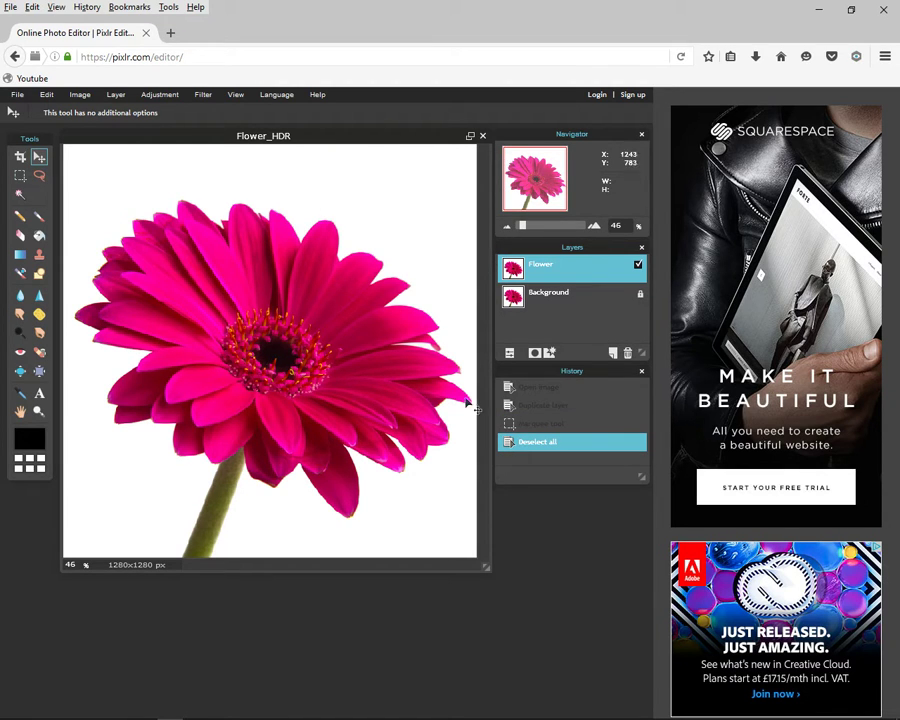
Lasso the upper-left petals and flower centre, move them up-right, then undo both.
key(l)
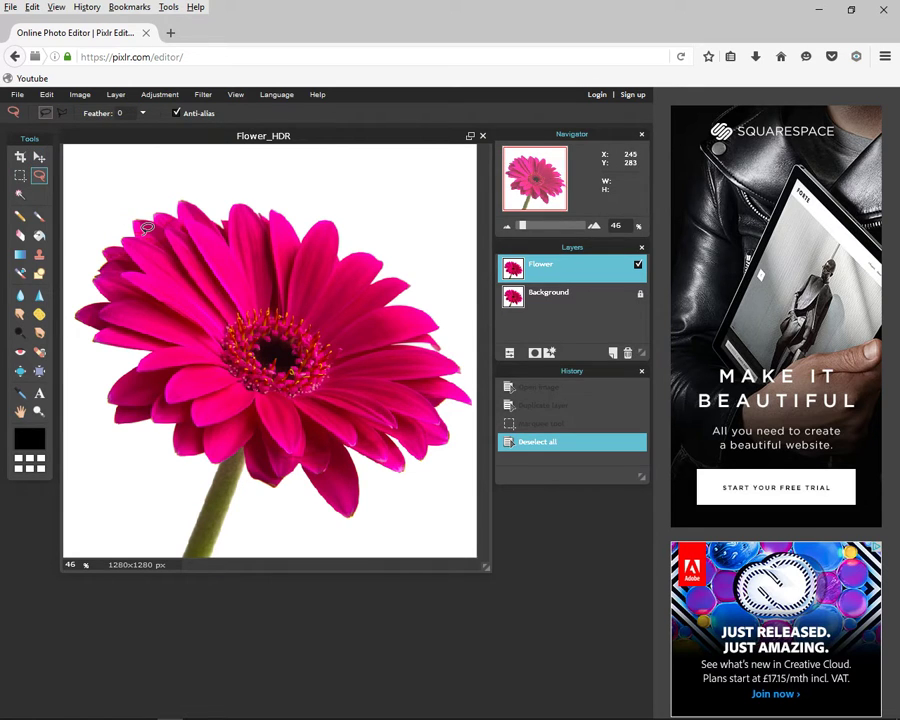
mouse_move(146, 227)
mouse_down()
mouse_move(169, 191)
mouse_move(301, 231)
mouse_move(221, 382)
mouse_move(102, 158)
mouse_up()
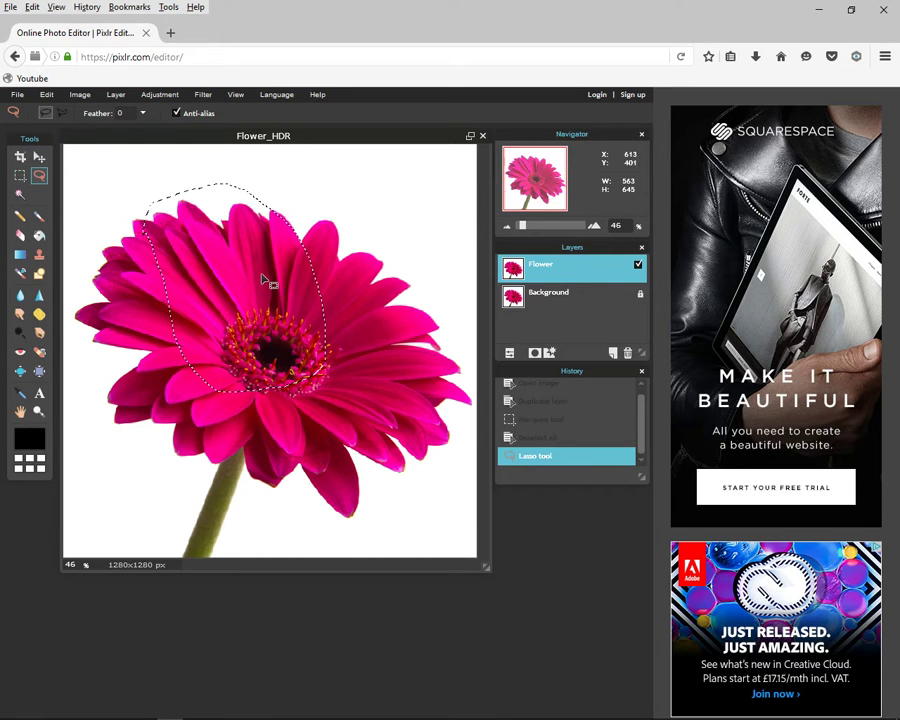
key(v)
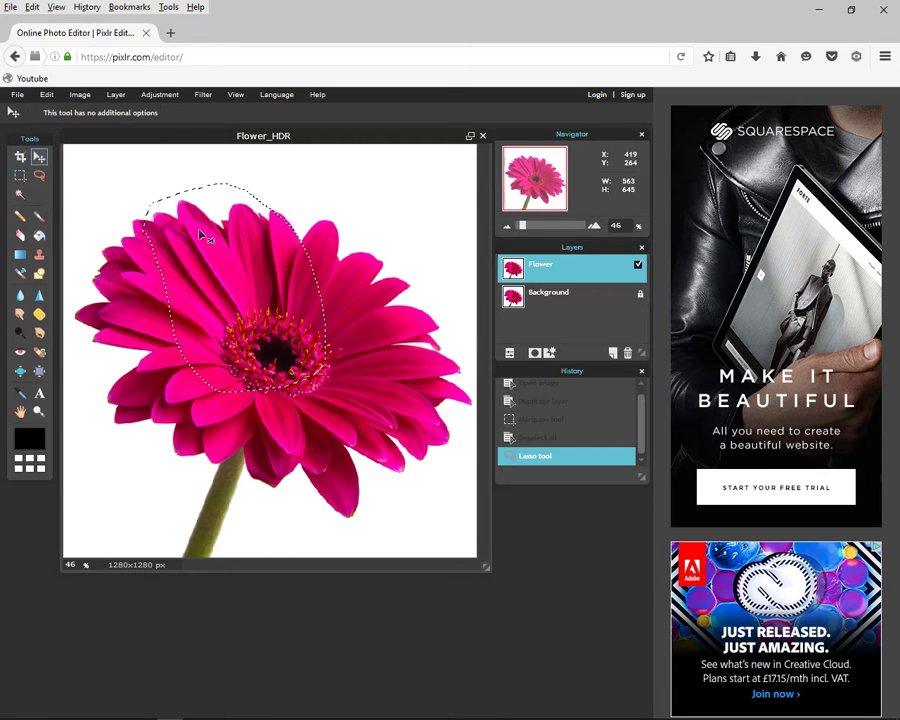
mouse_move(200, 235)
mouse_down()
mouse_move(267, 236)
mouse_move(321, 253)
mouse_move(333, 210)
mouse_up()
key(ctrl+z)
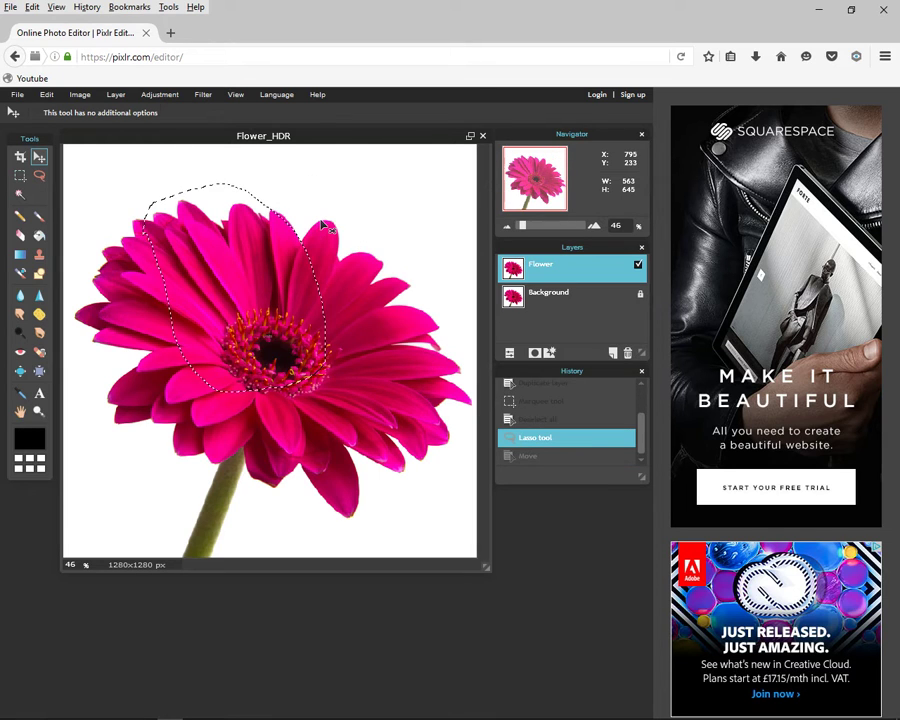
key(ctrl+z)
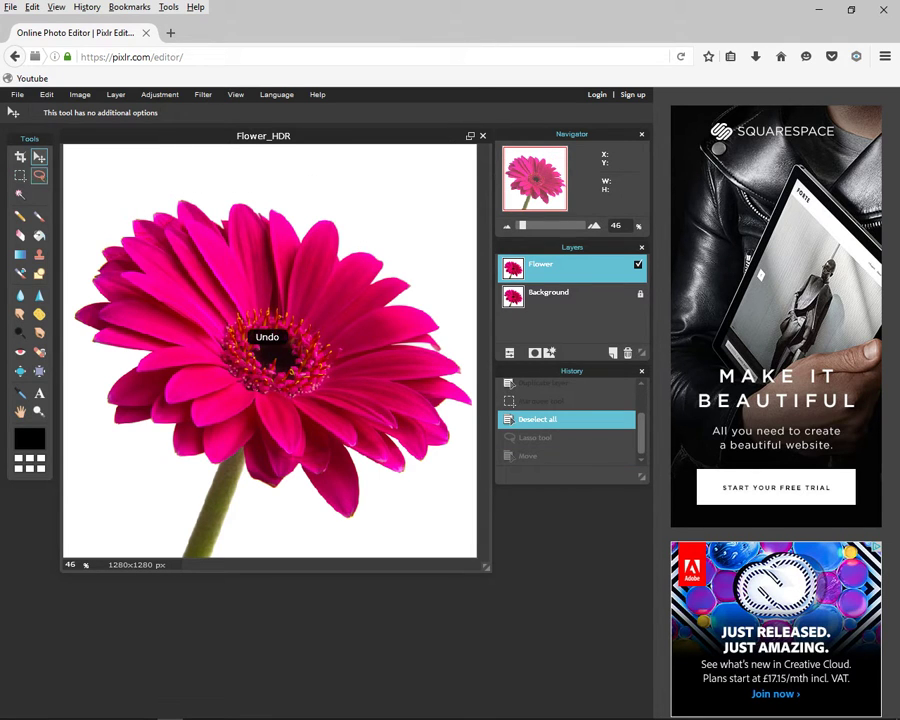
key(w)
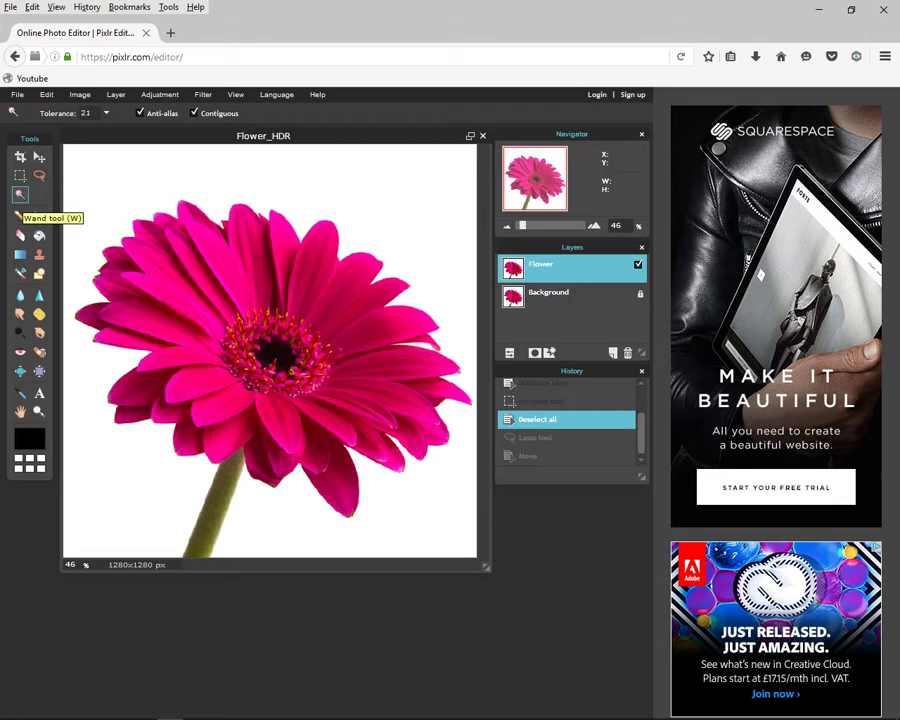
click(125, 188)
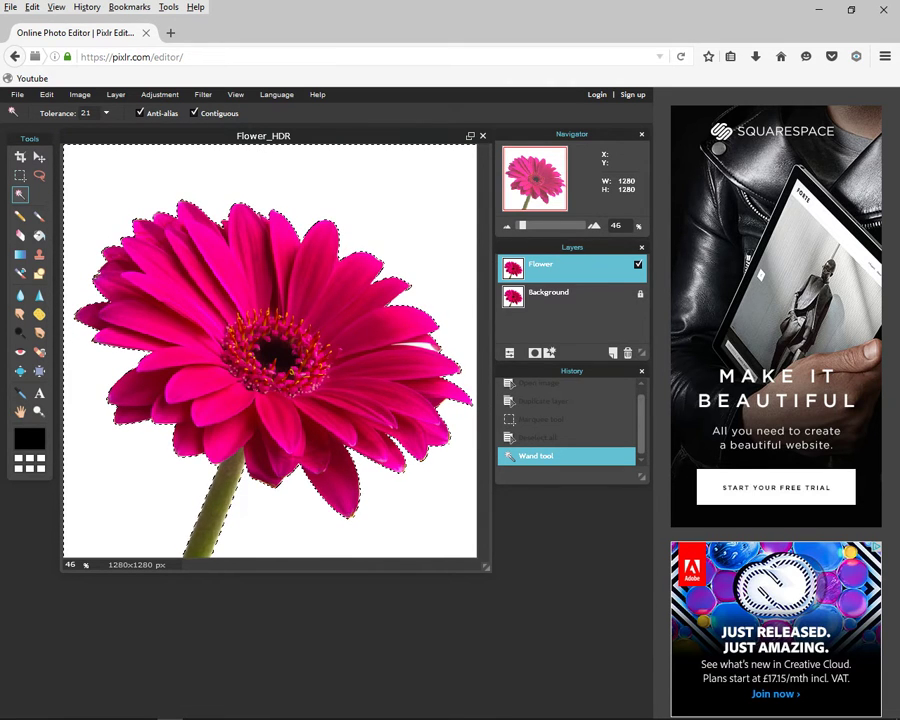
key(ctrl+d)
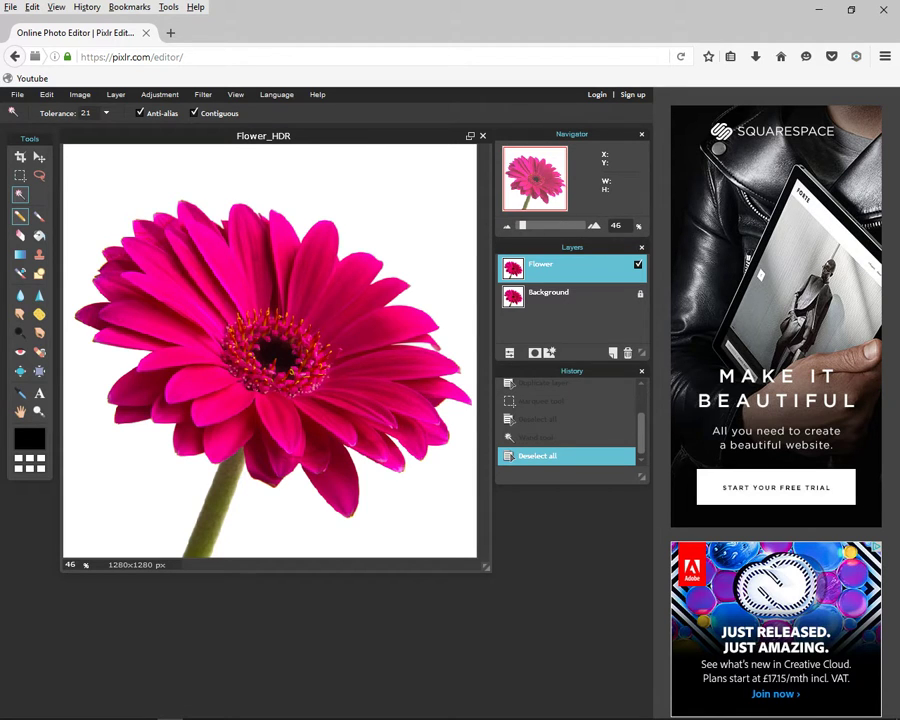
Scribble sketchy pencil lines, raise pencil size to 9, draw a thicker loop, then undo.
click(19, 217)
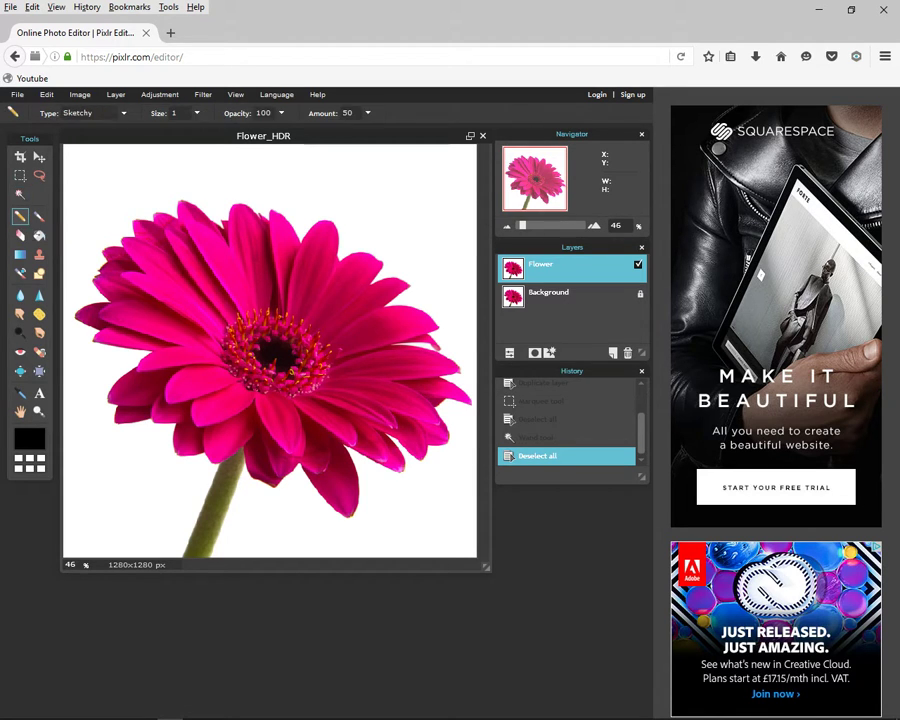
mouse_move(155, 187)
mouse_down()
mouse_move(255, 167)
mouse_move(233, 232)
mouse_move(299, 206)
mouse_move(346, 213)
mouse_move(356, 234)
mouse_move(334, 217)
mouse_move(343, 264)
mouse_up()
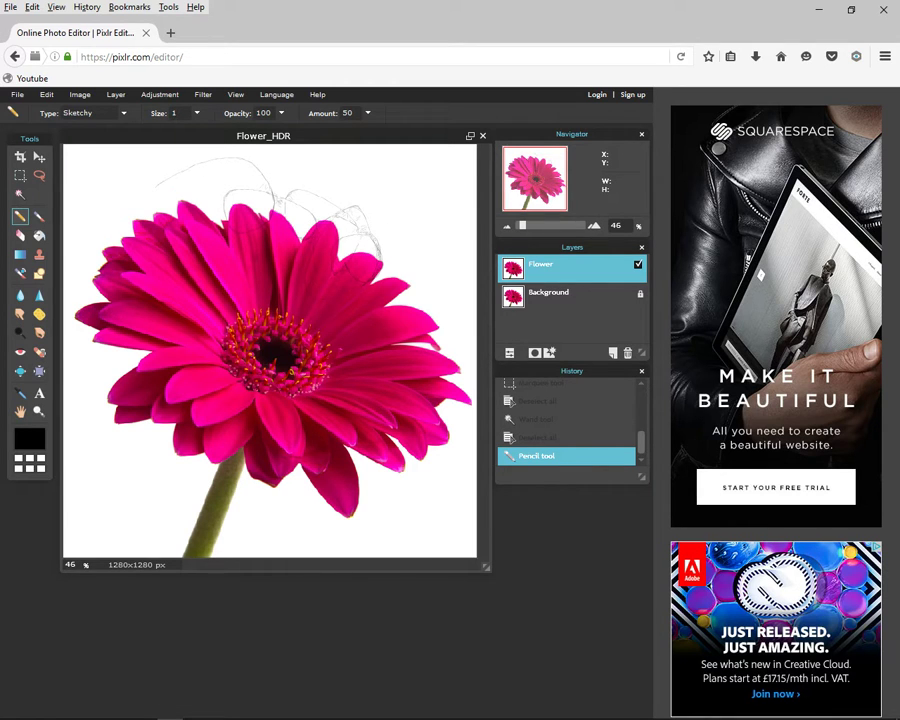
click(197, 113)
drag(136, 131, 190, 131)
mouse_move(128, 183)
mouse_down()
mouse_move(170, 174)
mouse_move(140, 215)
mouse_move(147, 246)
mouse_up()
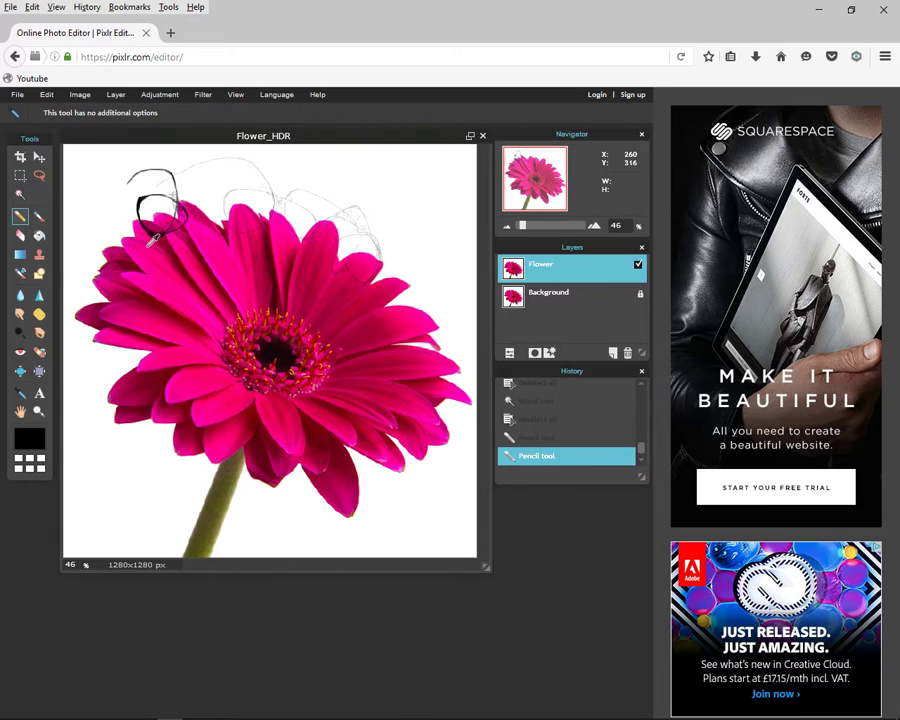
key(ctrl+z)
key(ctrl+z)
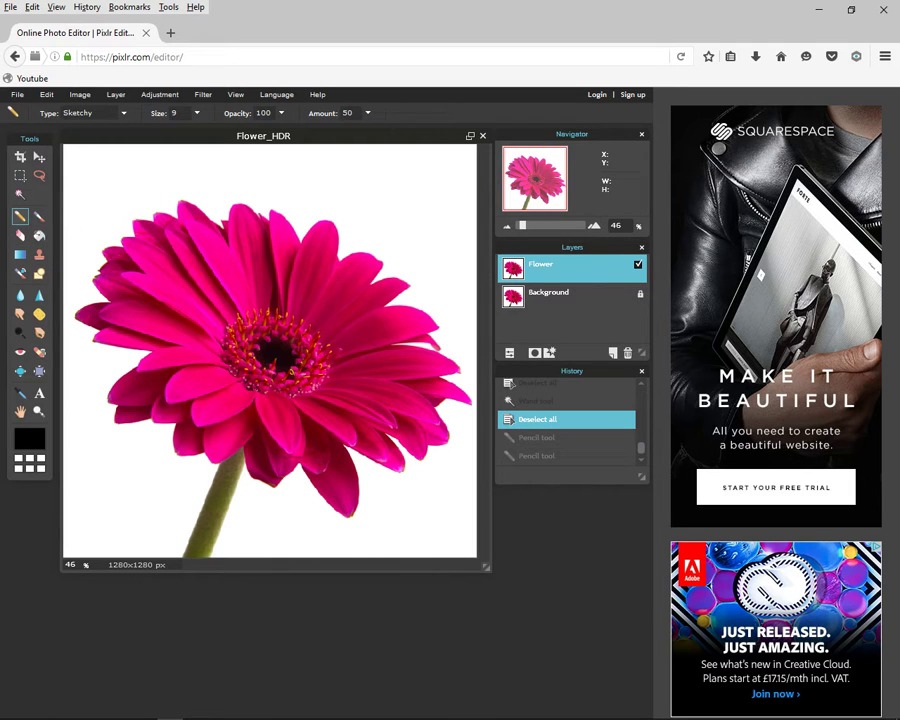
click(39, 215)
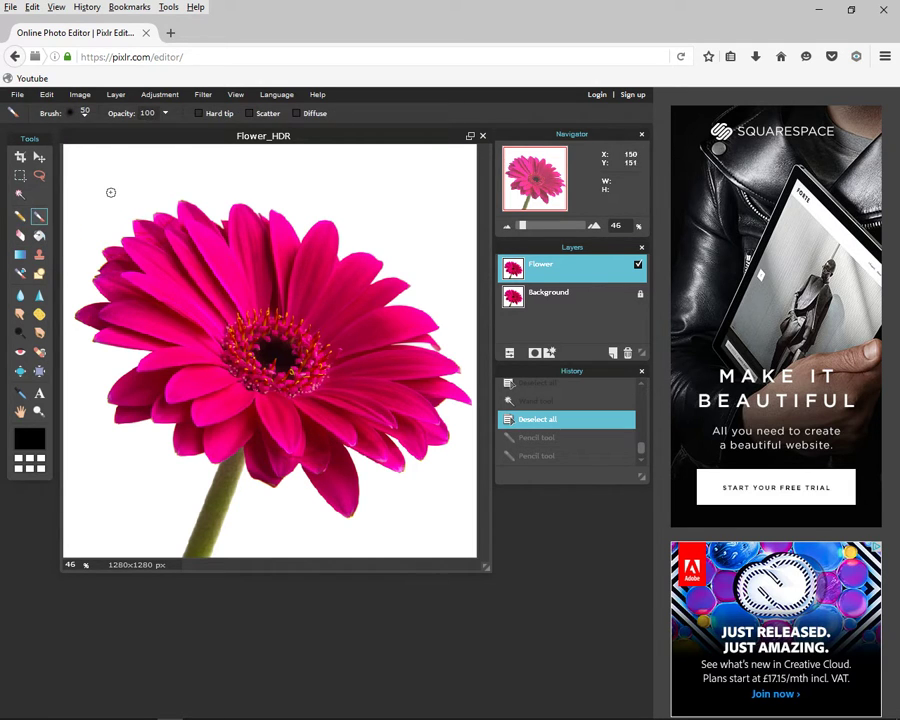
mouse_move(110, 192)
mouse_down()
mouse_move(192, 173)
mouse_move(143, 194)
mouse_move(210, 233)
mouse_up()
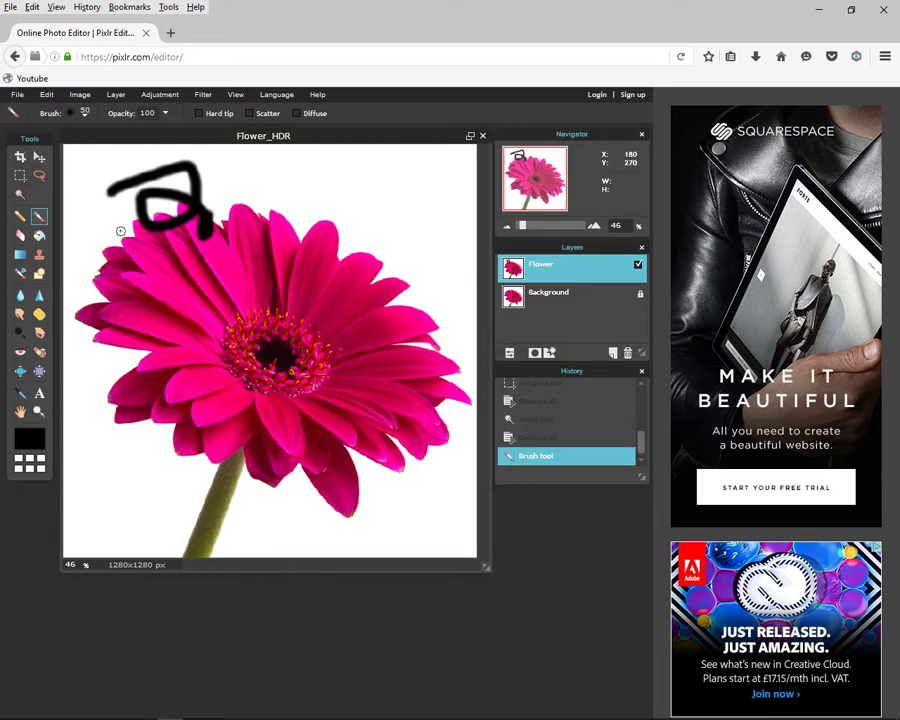
key(e)
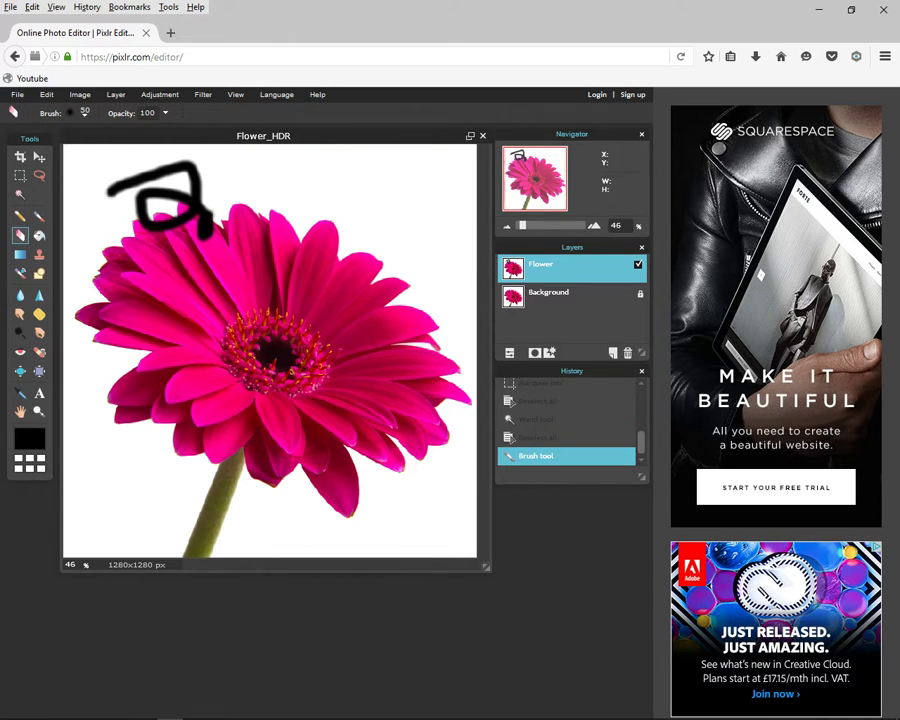
click(202, 216)
key(ctrl+z)
key(ctrl+z)
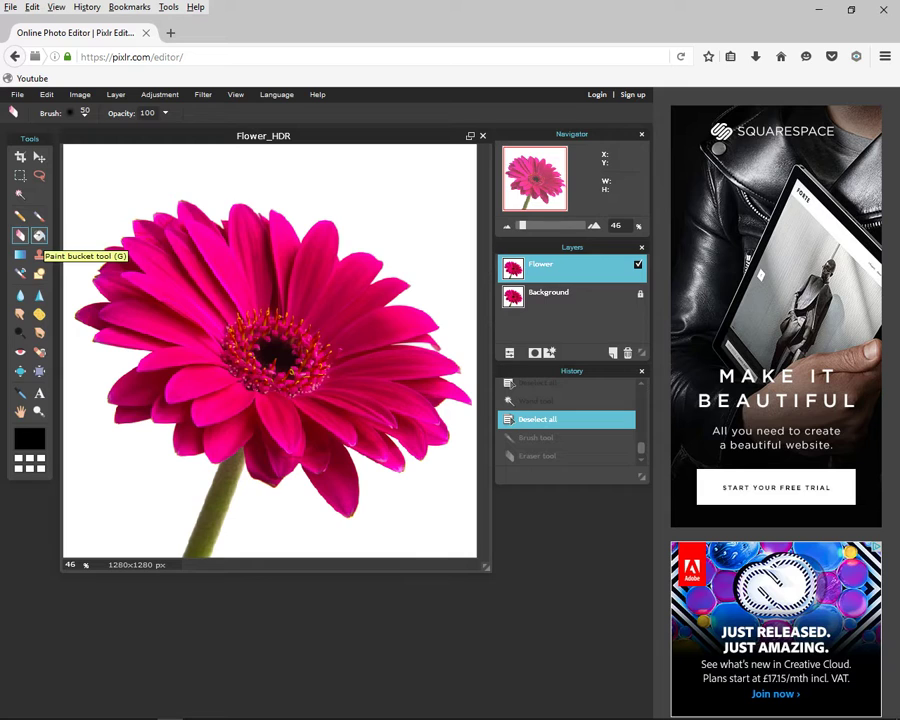
click(39, 236)
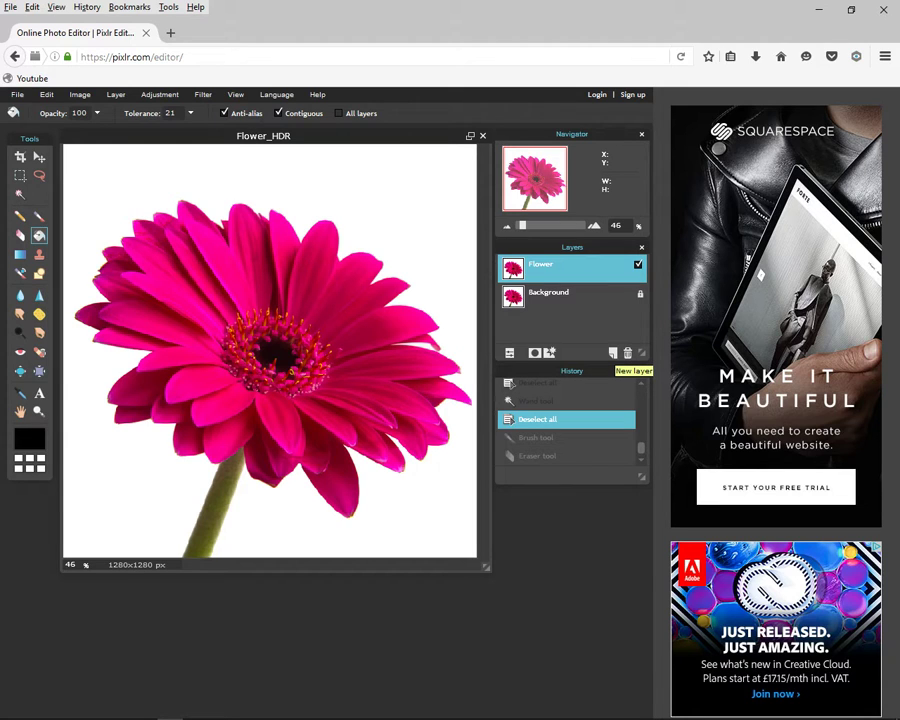
click(613, 353)
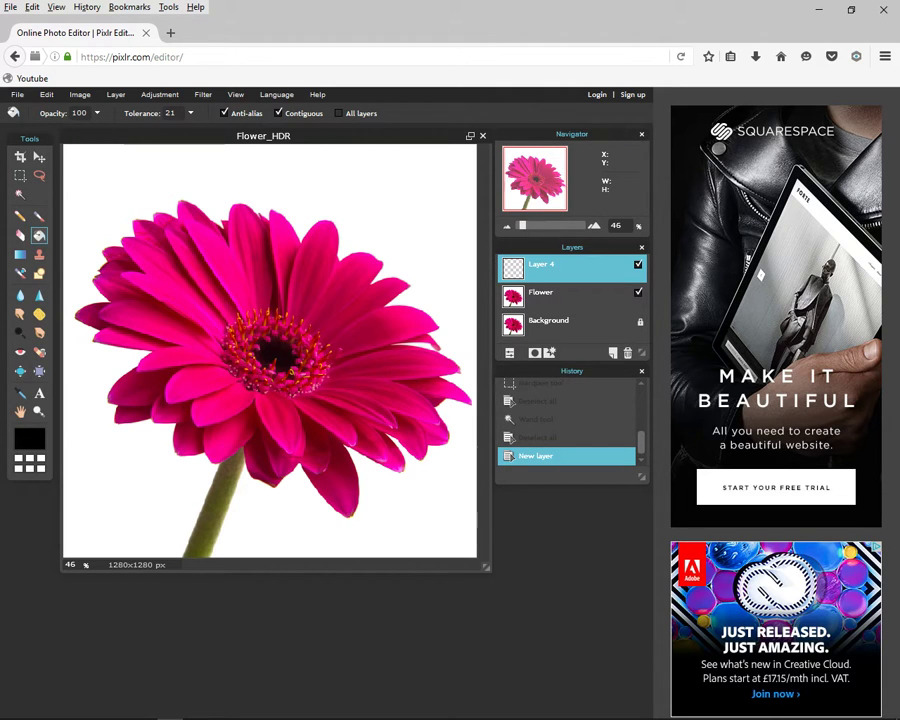
click(261, 229)
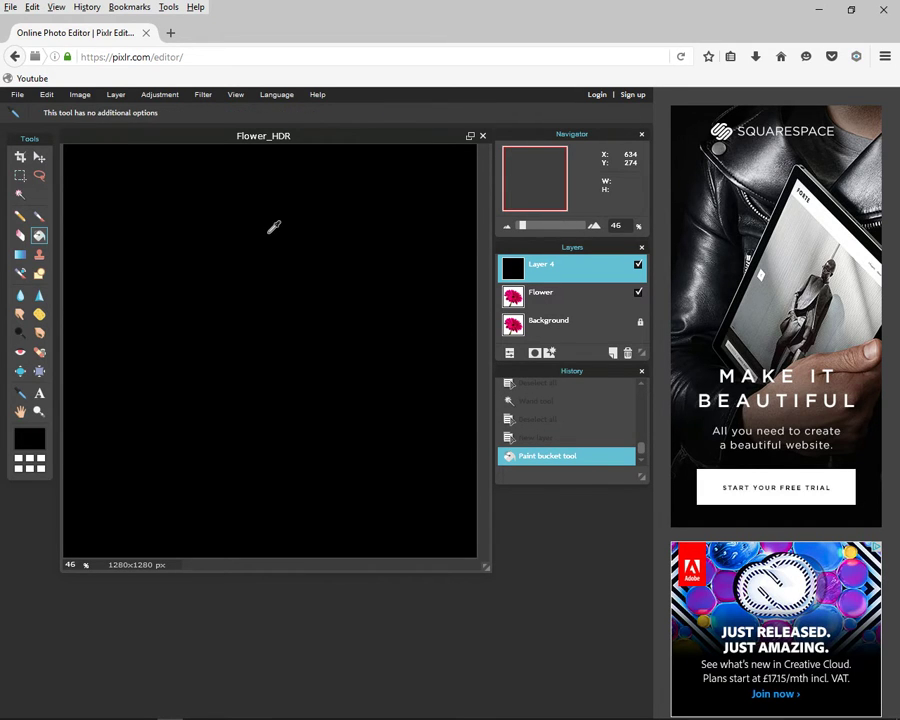
key(ctrl+z)
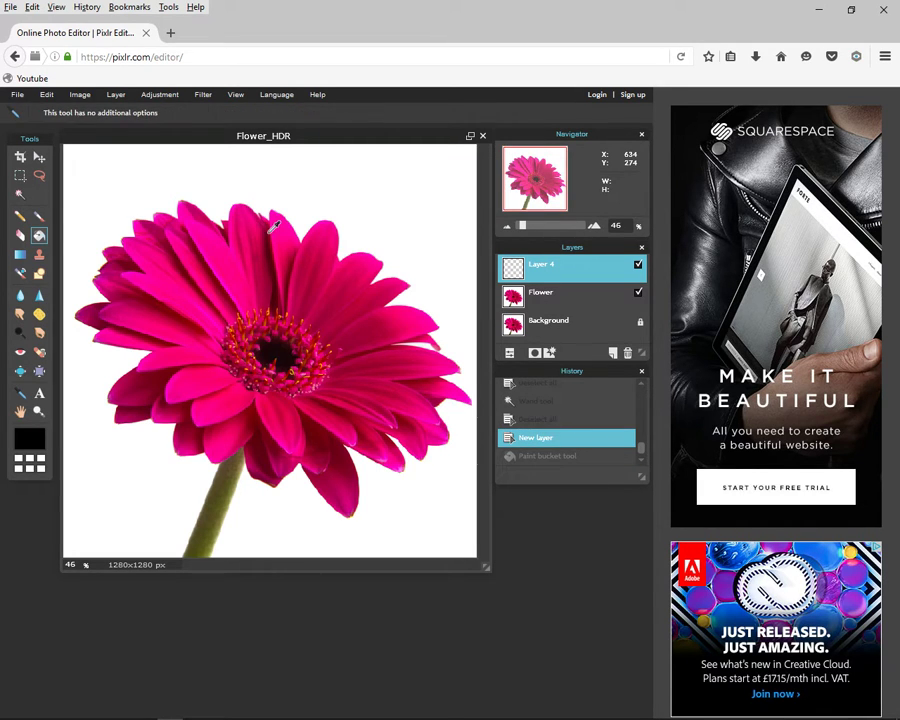
key(ctrl+z)
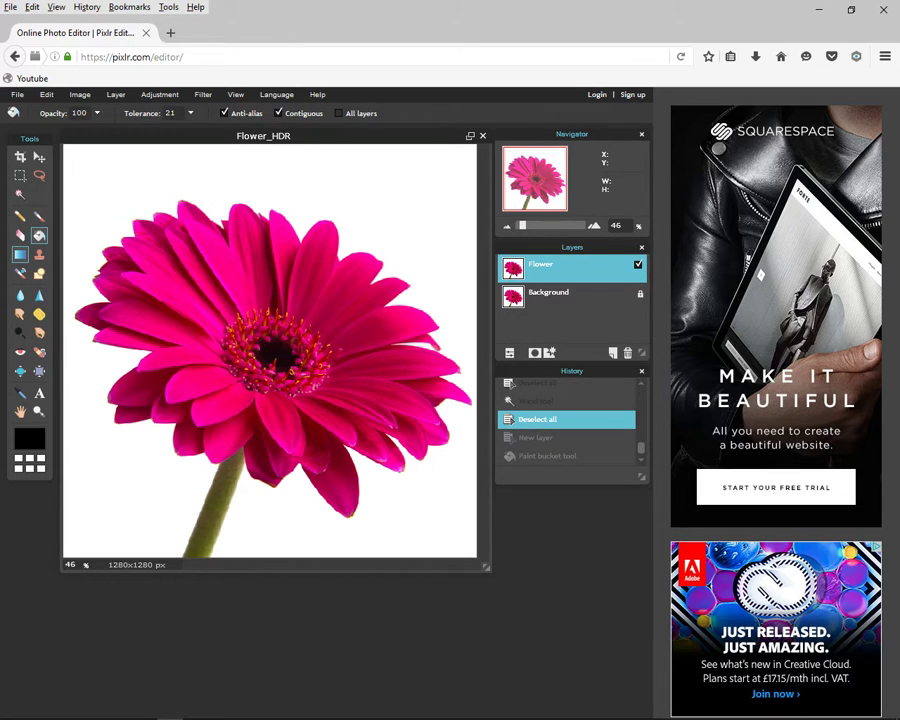
Pick the magenta-to-light-pink gradient preset, drag a diagonal gradient, then undo it.
click(20, 256)
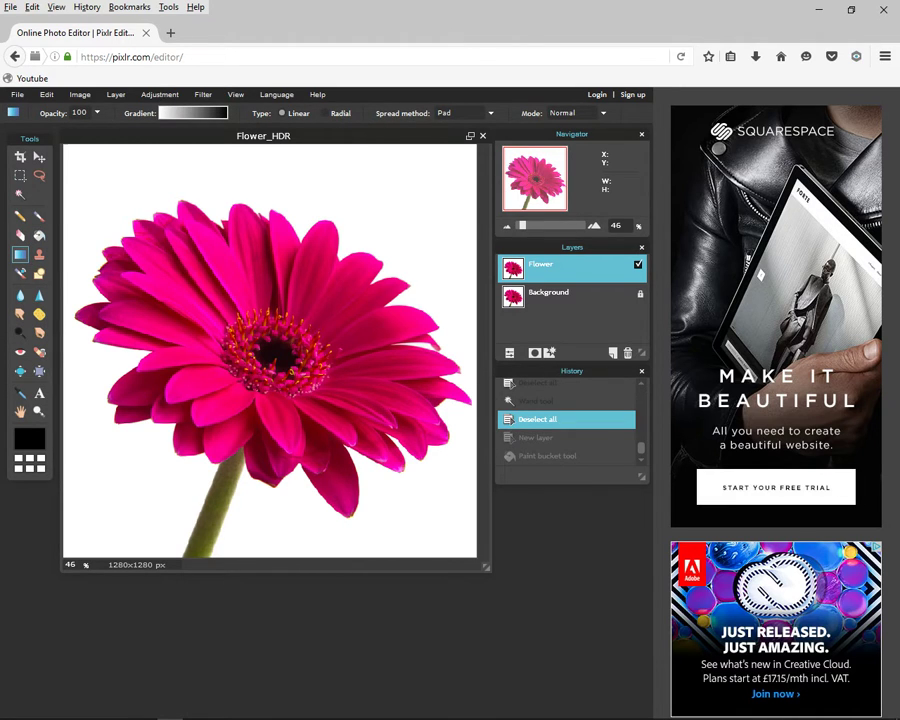
click(193, 112)
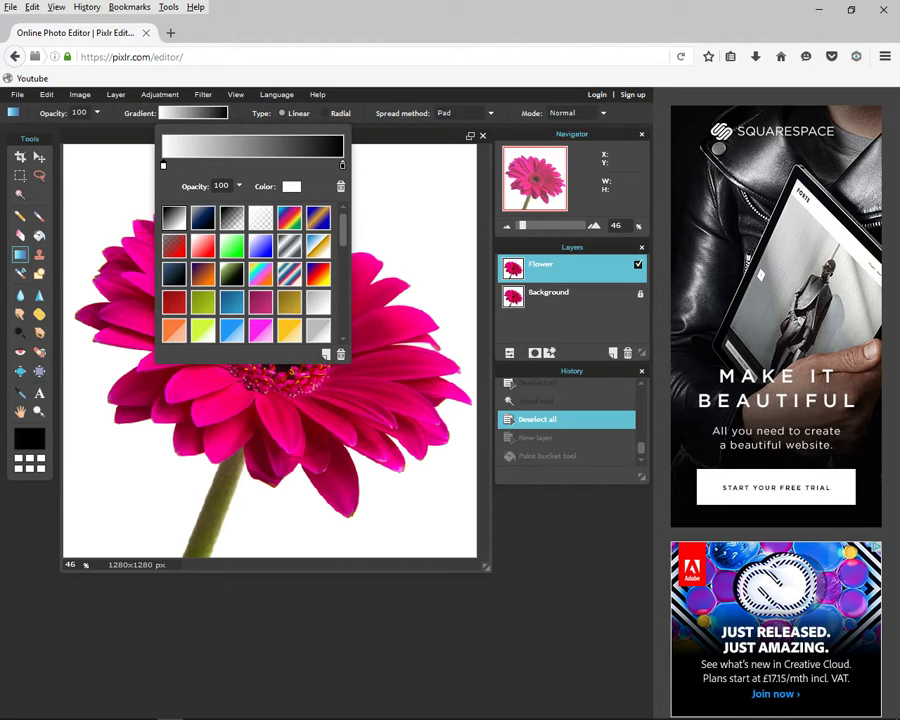
click(260, 327)
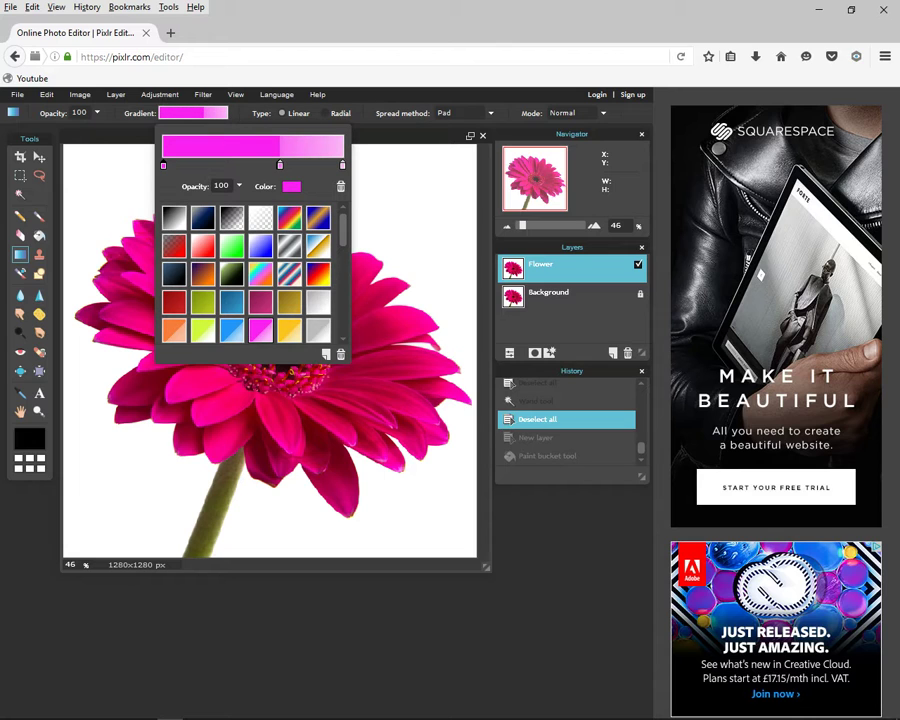
click(86, 165)
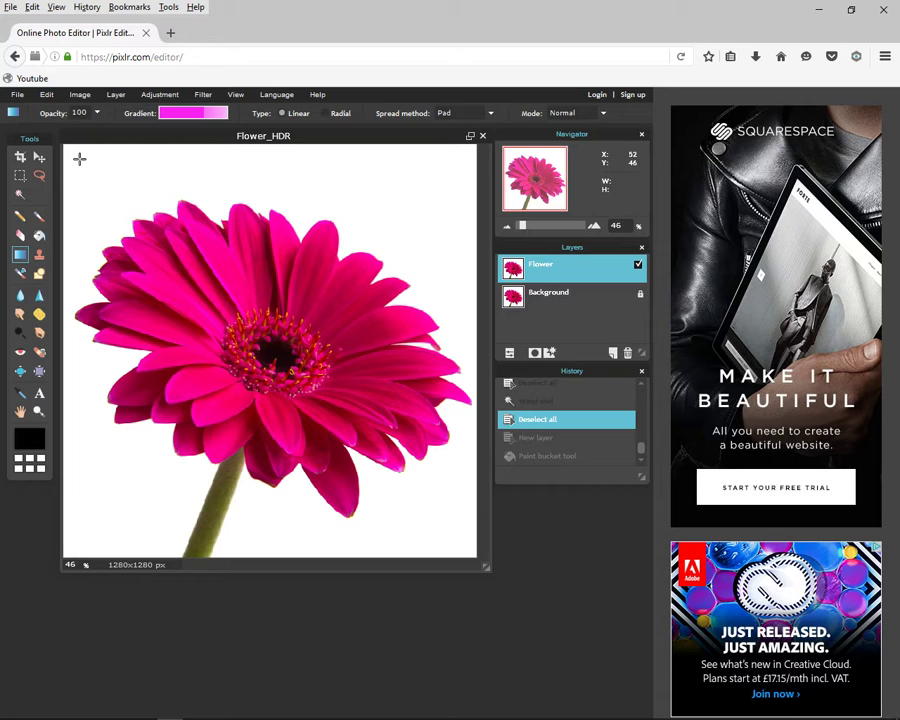
drag(79, 158, 384, 466)
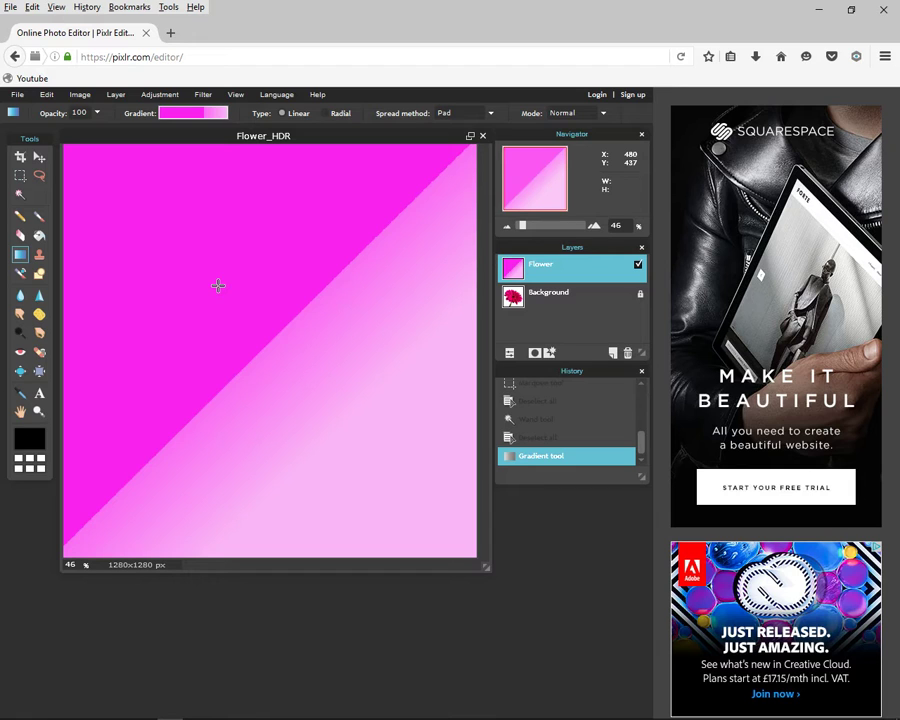
key(ctrl+z)
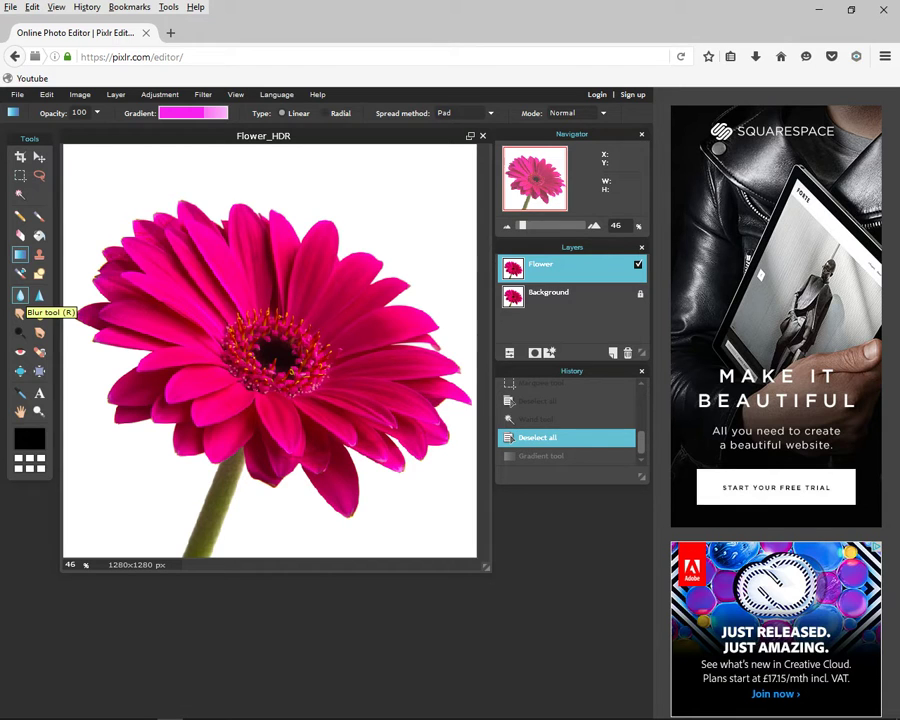
Blur parts of the upper petals on the Flower layer with a larger, harder blur brush.
click(20, 296)
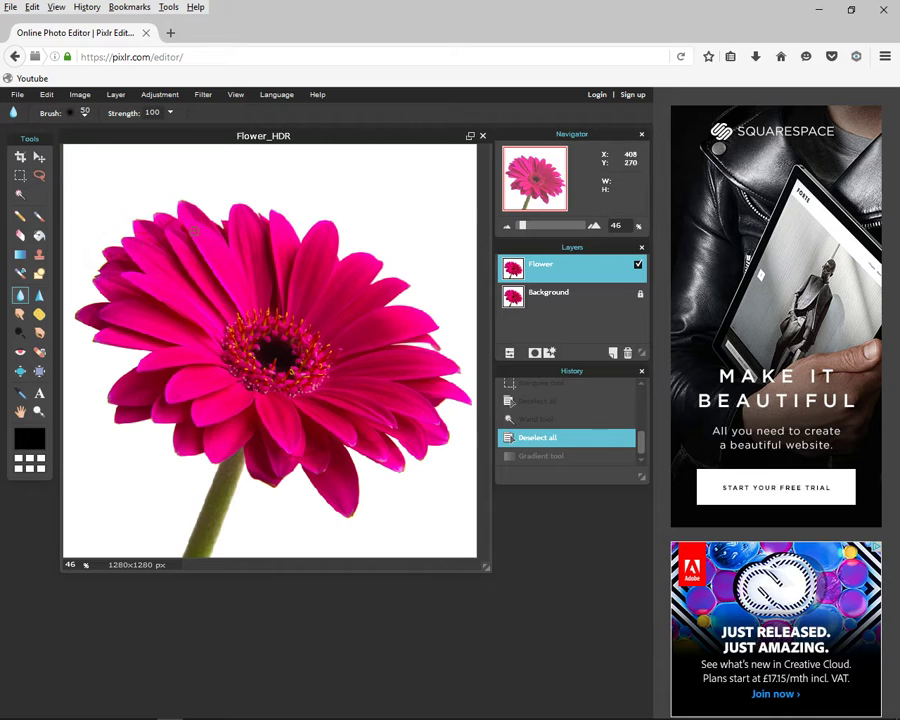
mouse_move(190, 256)
mouse_down()
mouse_move(186, 154)
mouse_move(168, 172)
mouse_up()
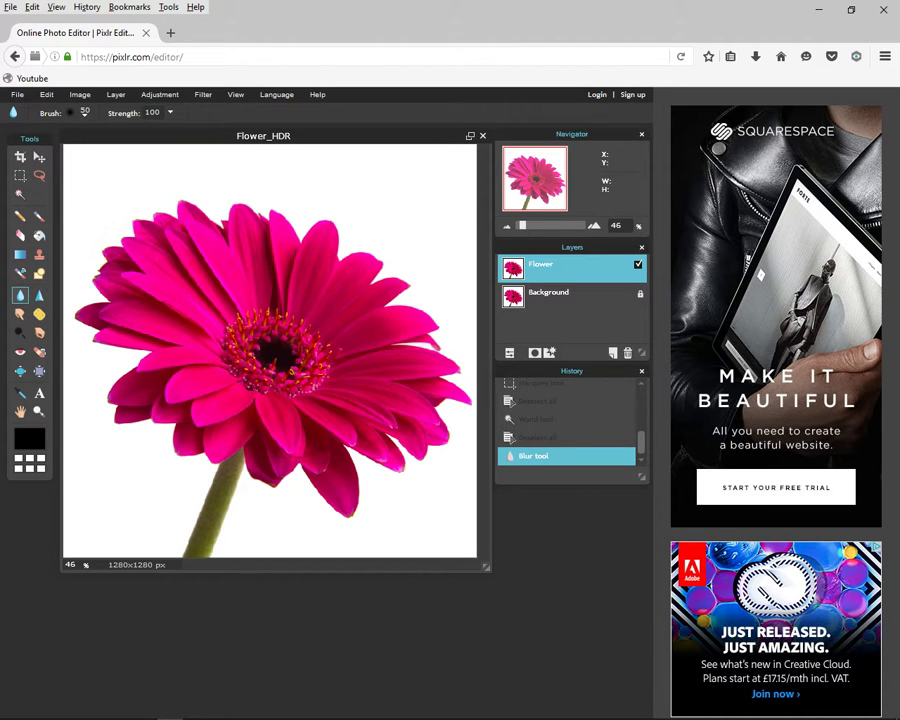
right_click(199, 242)
click(240, 252)
drag(190, 206, 136, 144)
click(160, 248)
right_click(160, 248)
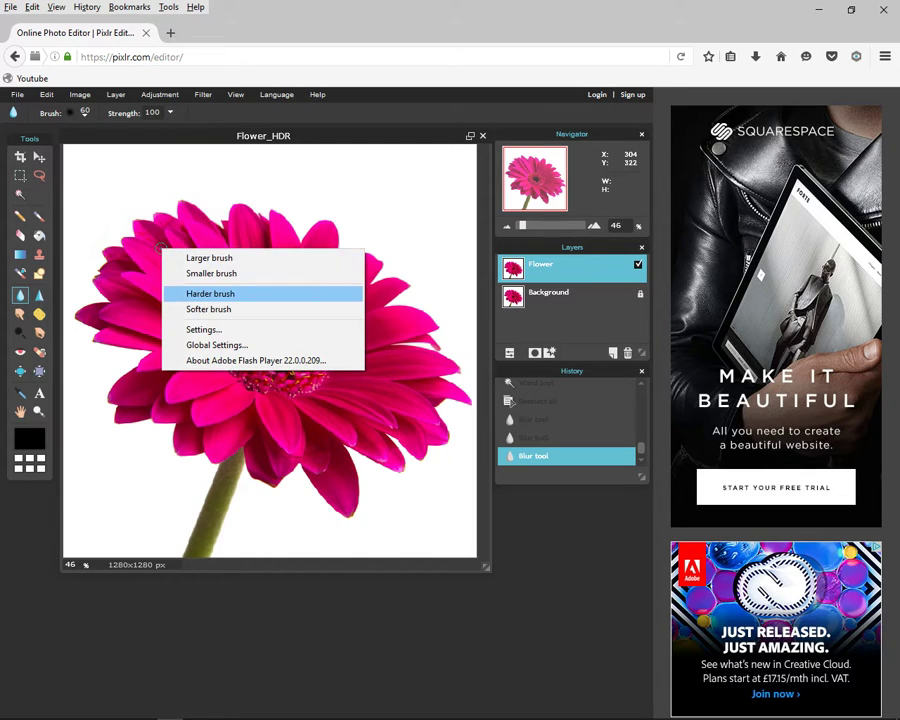
click(210, 293)
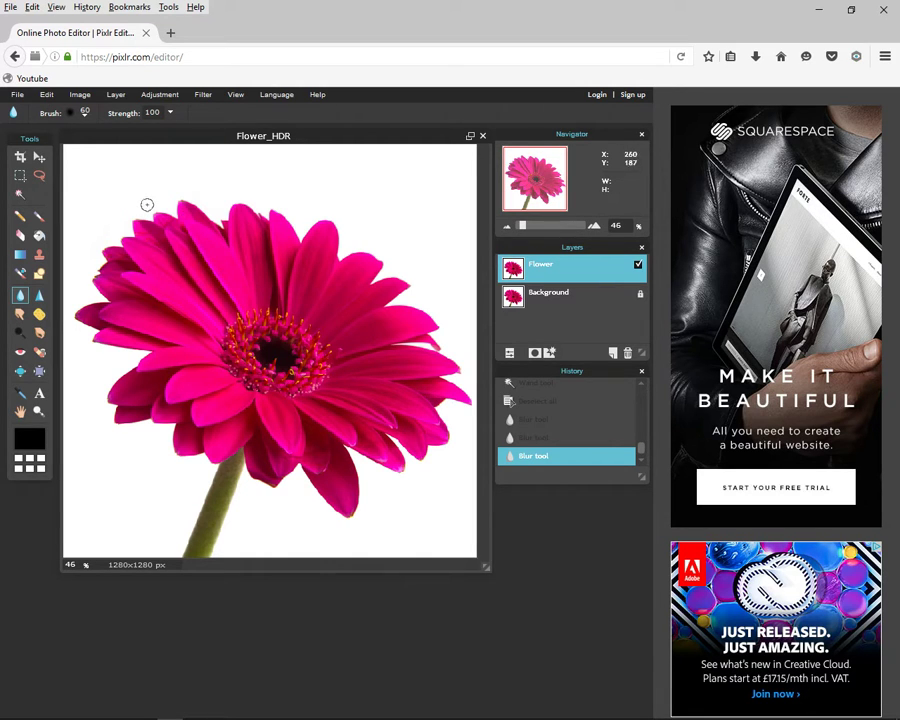
Blur an area on the Background layer, then return to the Flower layer.
click(556, 294)
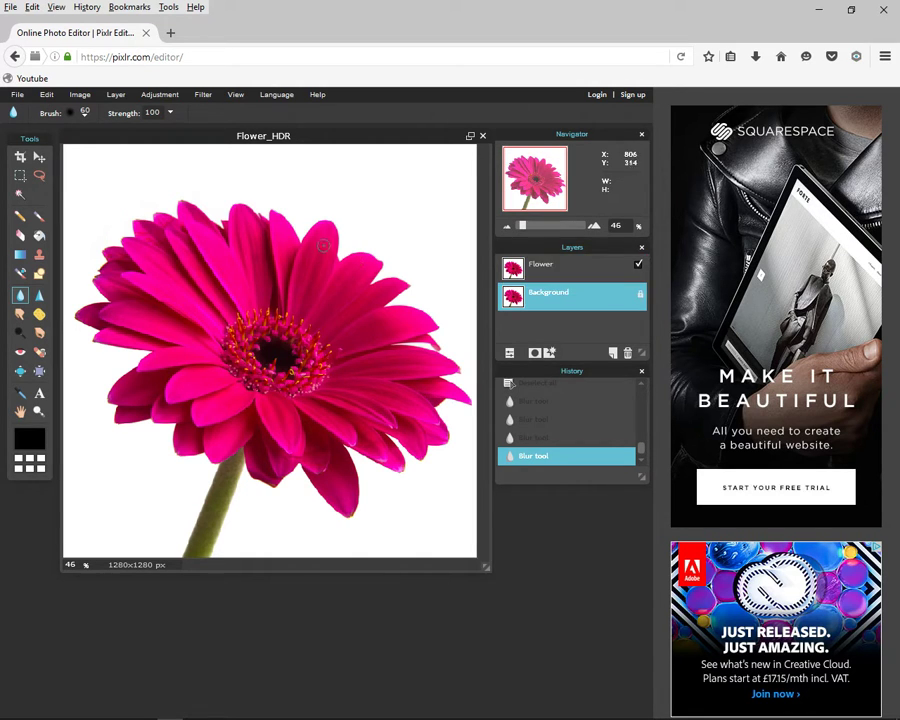
drag(358, 270, 333, 208)
key(alt+])
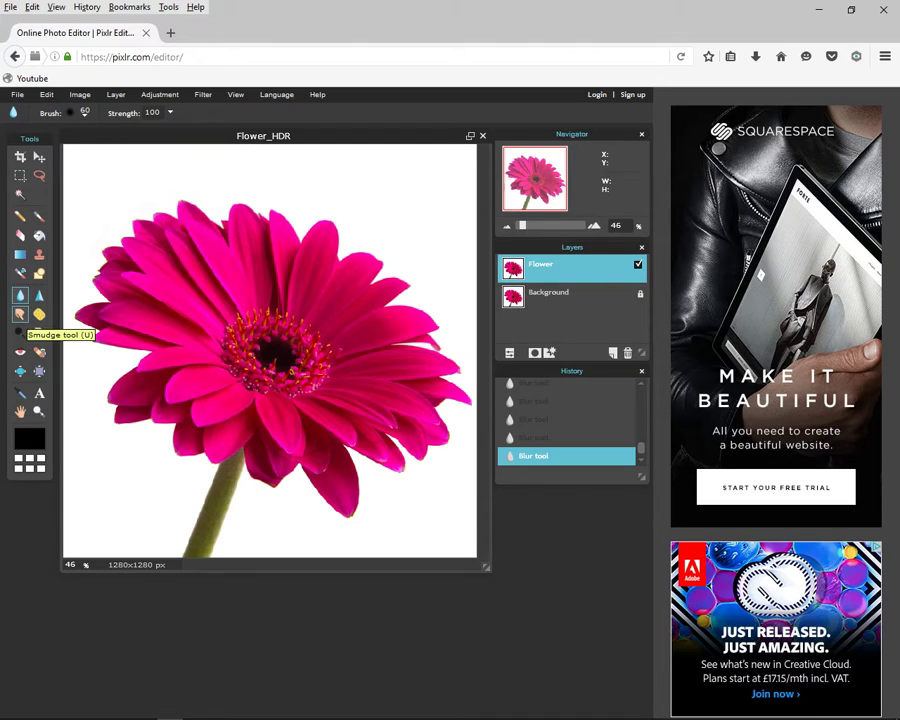
Smudge the upper-left petals to the right and sponge the upper-right petal to vivid pink.
click(19, 314)
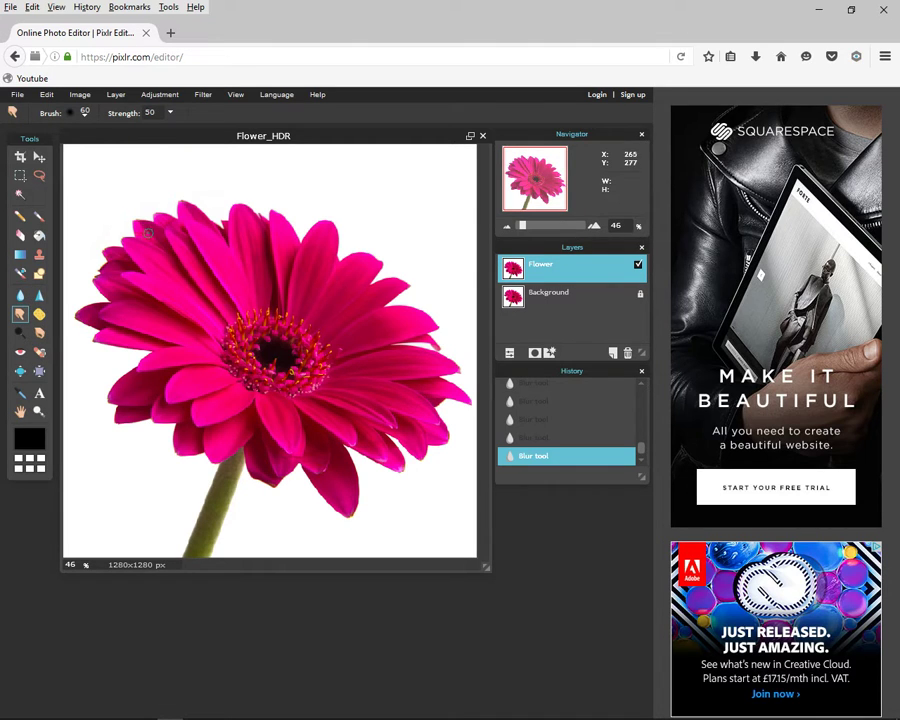
mouse_move(166, 248)
mouse_down()
mouse_move(187, 202)
mouse_move(191, 223)
mouse_move(215, 217)
mouse_move(170, 214)
mouse_move(257, 225)
mouse_move(226, 234)
mouse_move(290, 222)
mouse_up()
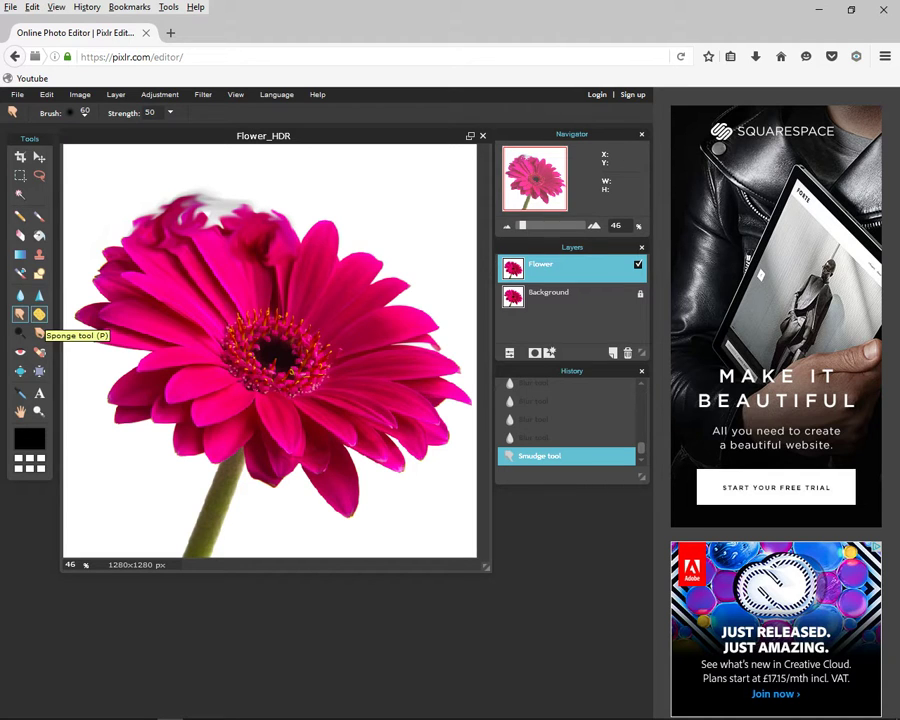
click(39, 314)
mouse_move(332, 237)
mouse_down()
mouse_move(335, 278)
mouse_move(318, 280)
mouse_move(215, 188)
mouse_up()
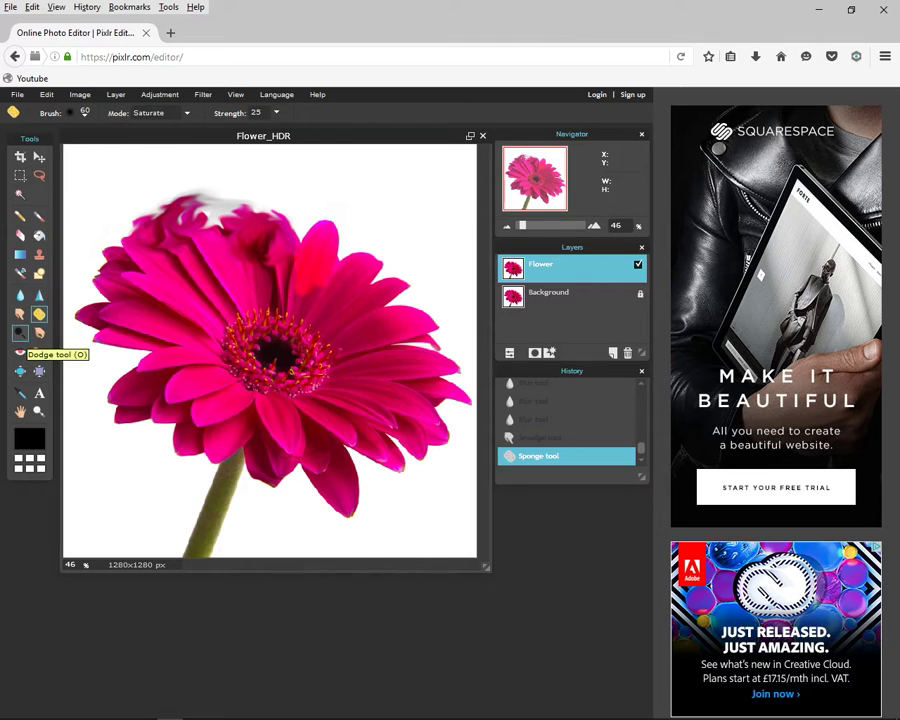
Lighten part of the petals with Dodge and darken the right-side petals with Burn.
click(20, 333)
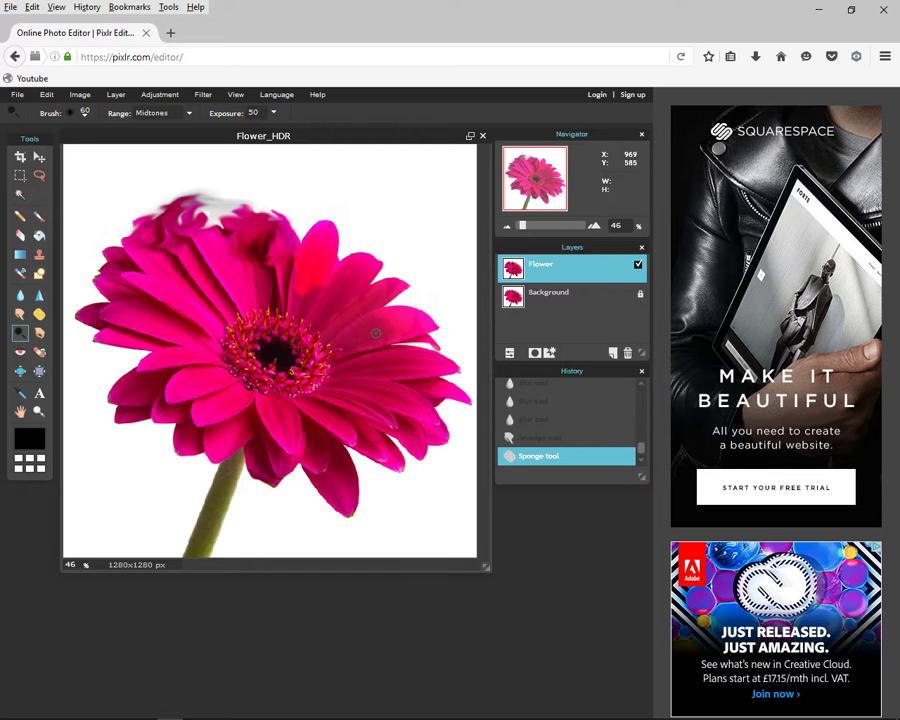
drag(372, 321, 113, 311)
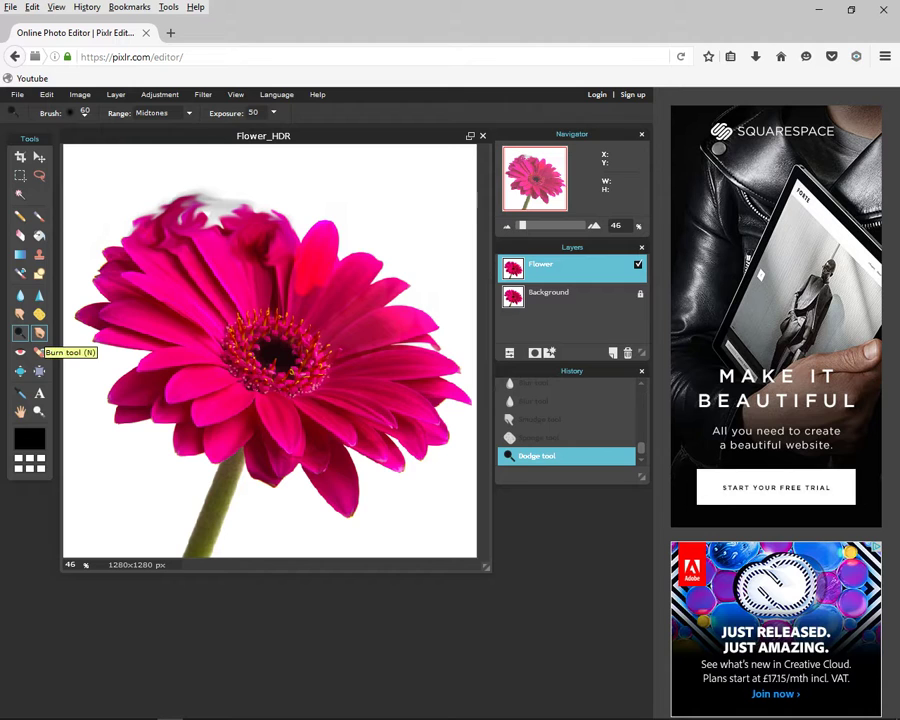
click(39, 333)
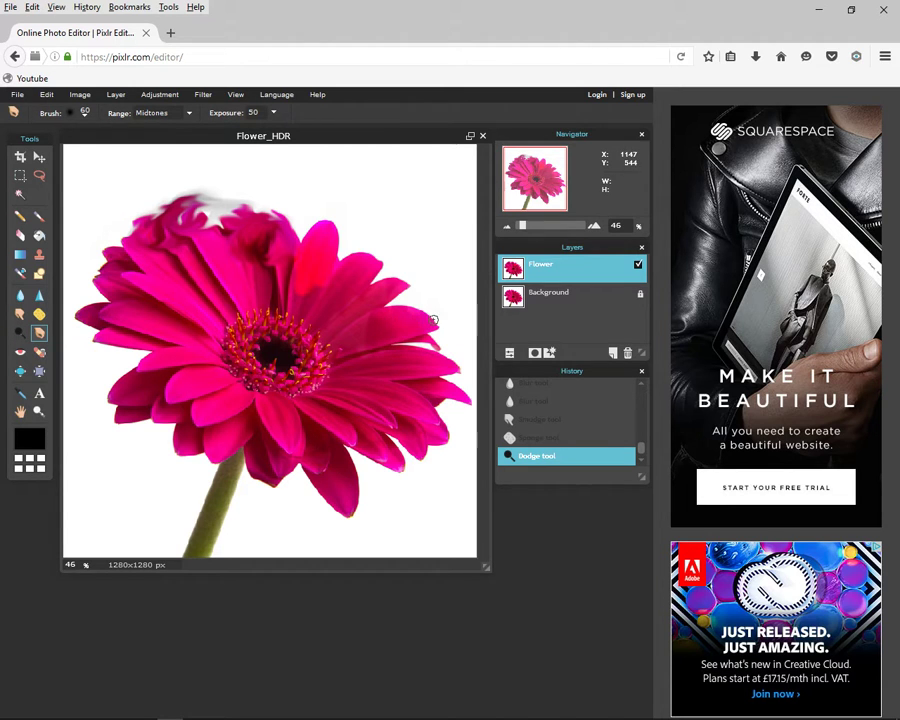
drag(390, 320, 369, 332)
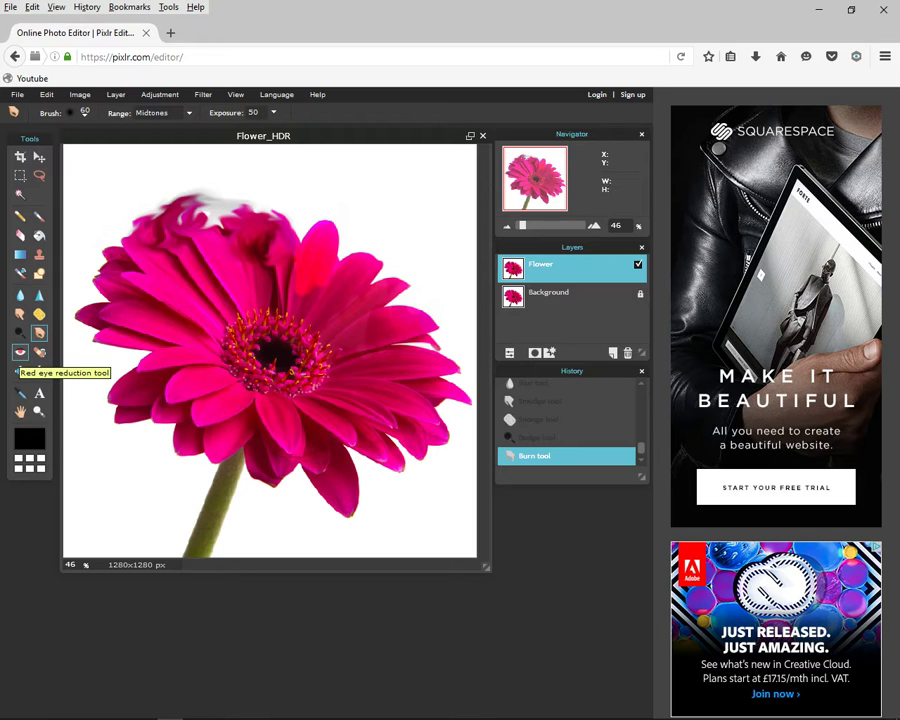
Apply red-eye reduction to the flower twice with the Red eye reduction tool.
click(20, 352)
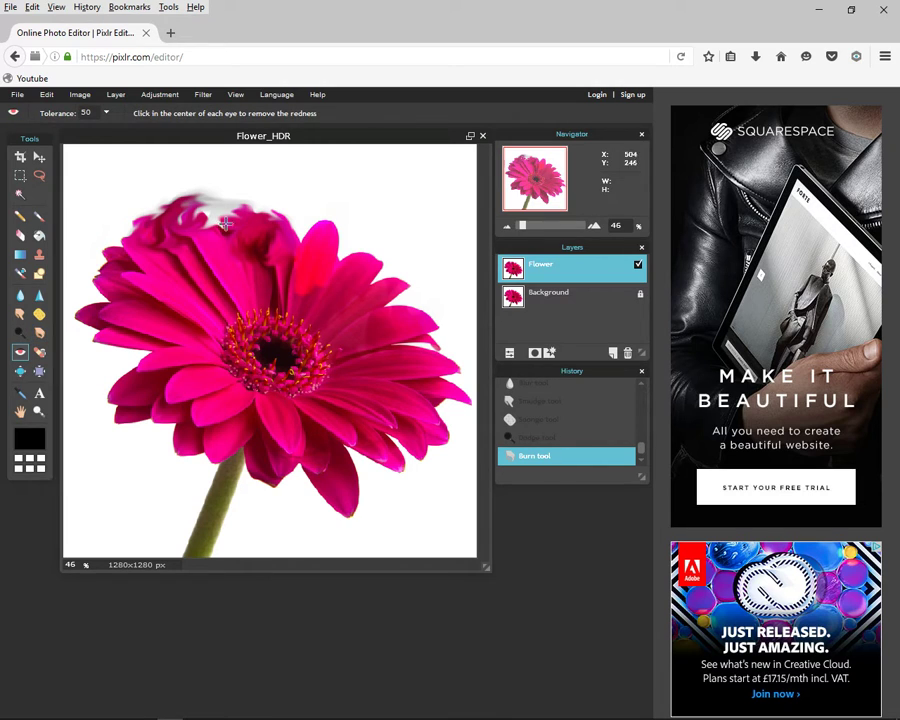
click(256, 243)
click(300, 306)
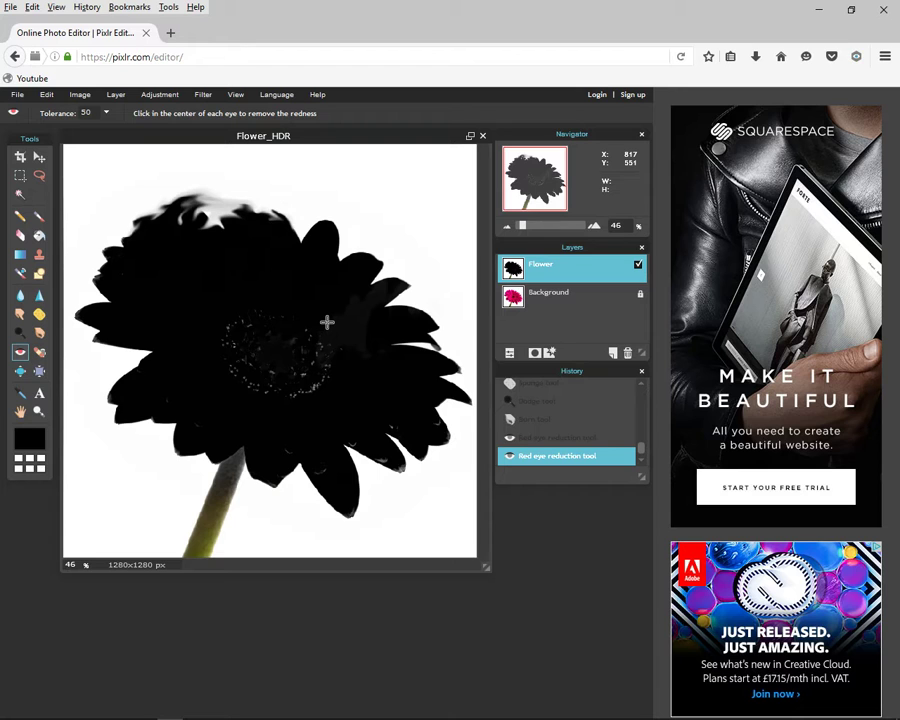
Undo both red-eye passes and step back in history to the dodge stroke.
key(ctrl+z)
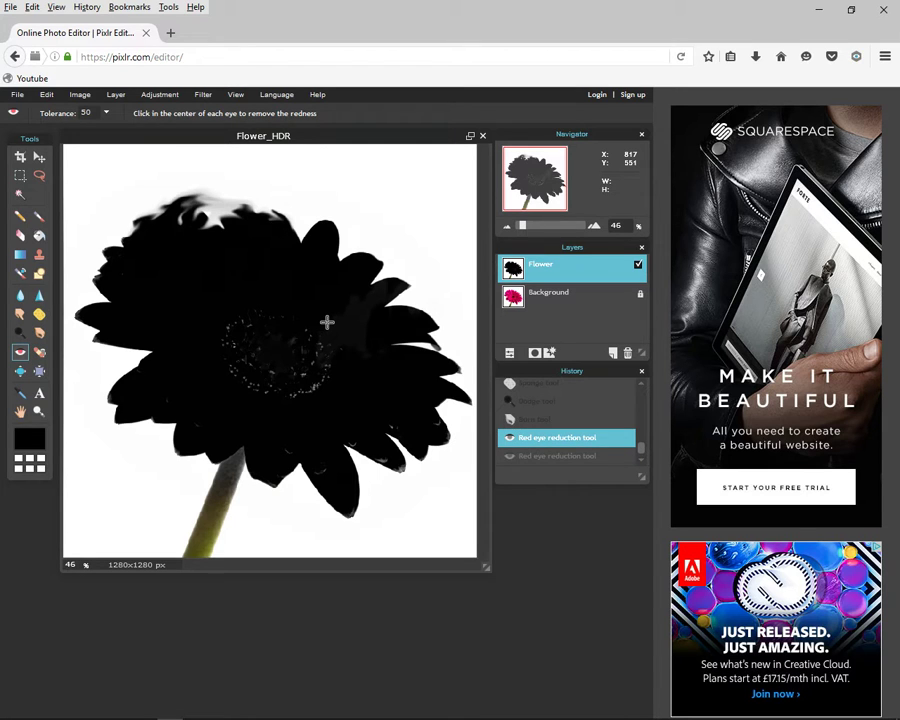
key(ctrl+z)
key(ctrl+z)
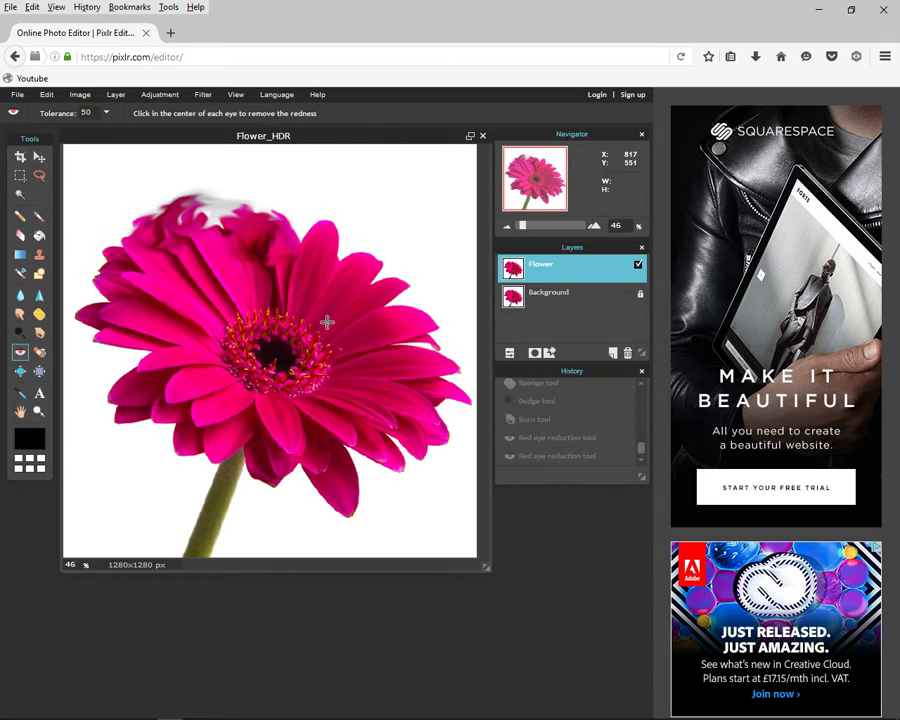
key(ctrl+z)
key(ctrl+z)
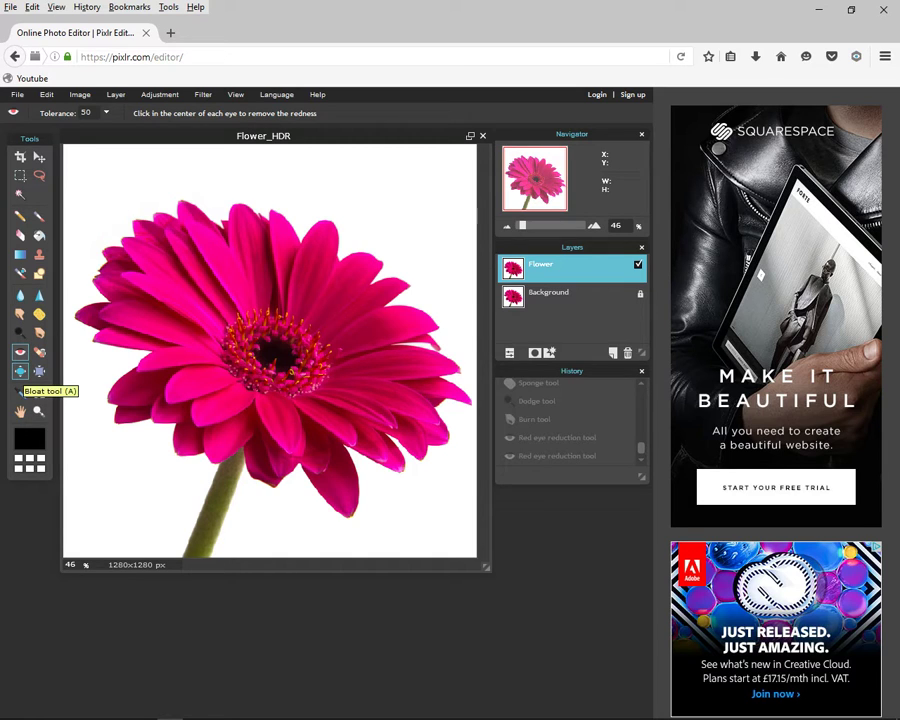
click(20, 371)
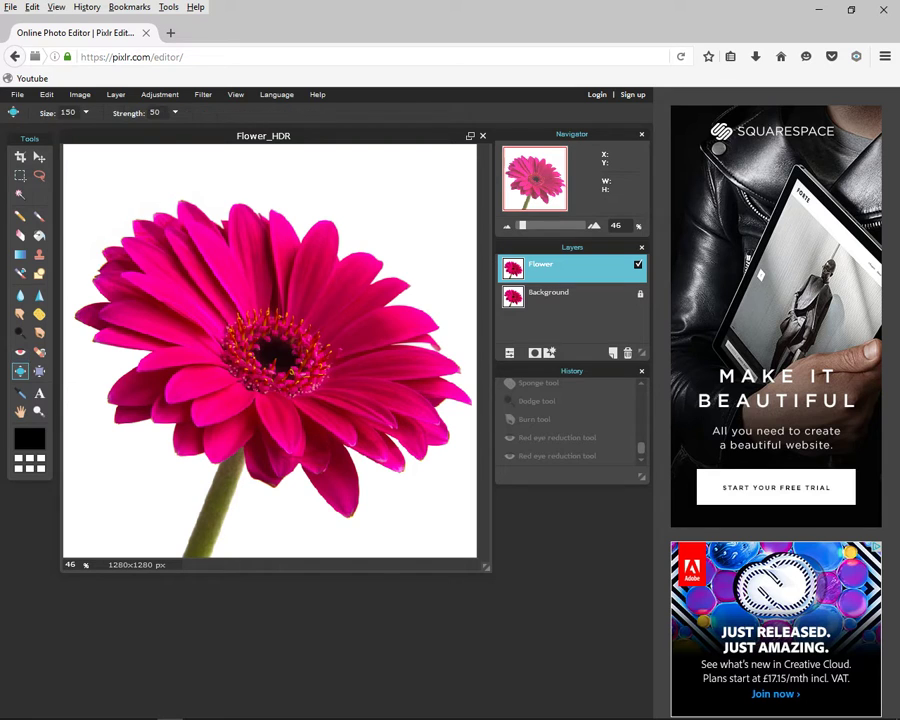
drag(141, 211, 137, 217)
click(145, 228)
click(145, 228)
click(145, 228)
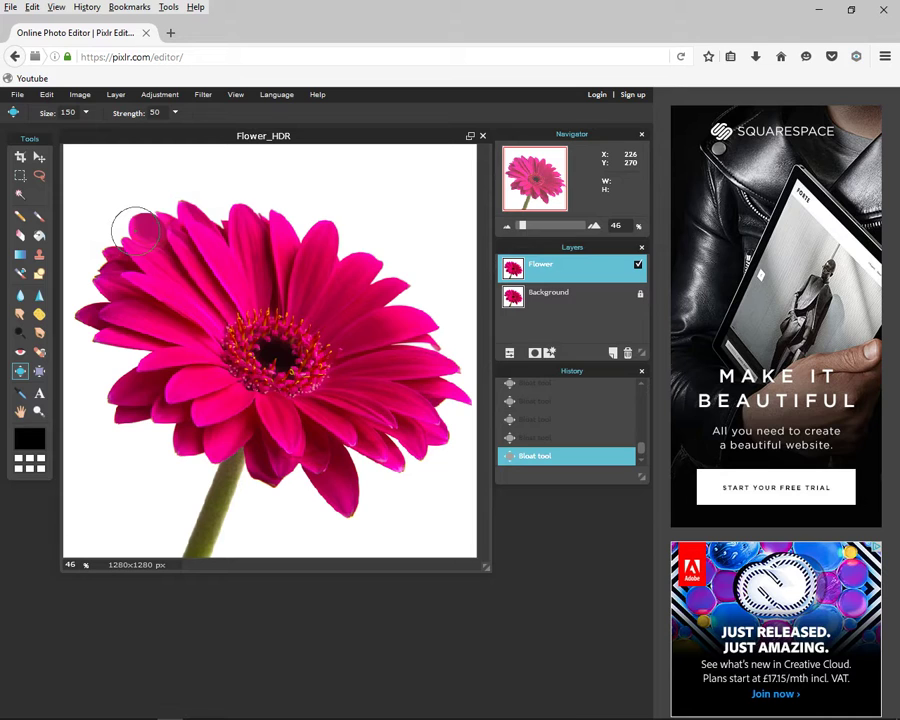
key(ctrl+z)
key(ctrl+z)
key(ctrl+z)
key(ctrl+z)
key(ctrl+z)
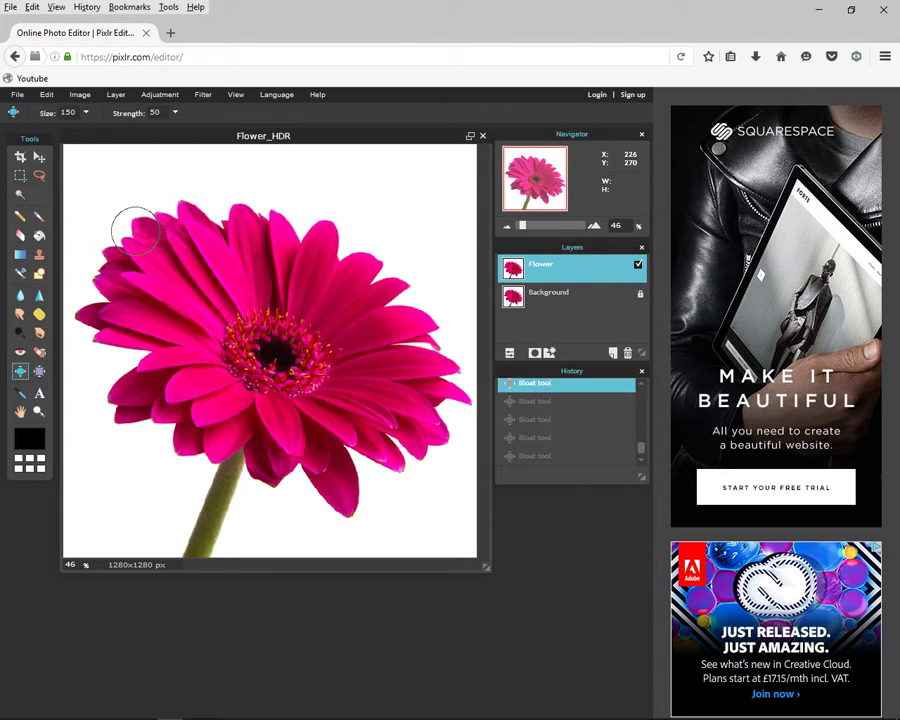
key(ctrl+z)
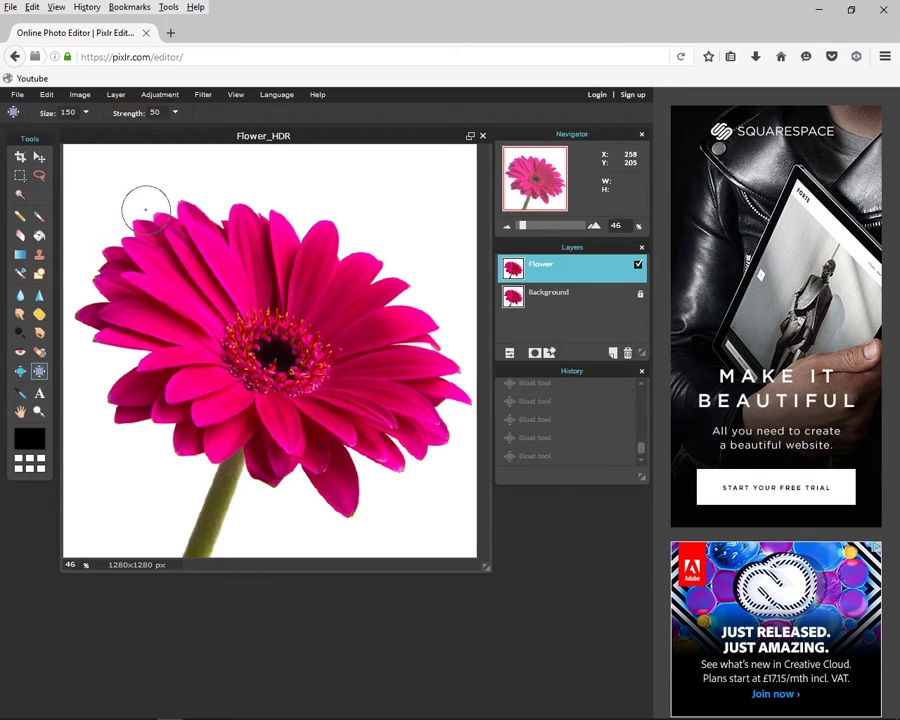
click(143, 228)
click(143, 228)
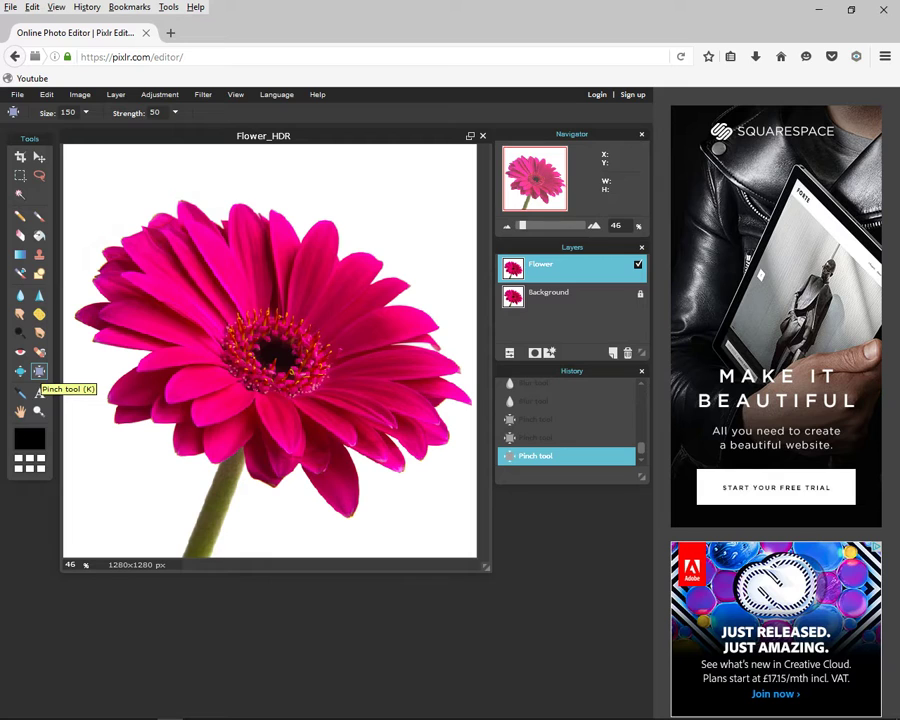
key(ctrl+z)
key(ctrl+z)
key(ctrl+z)
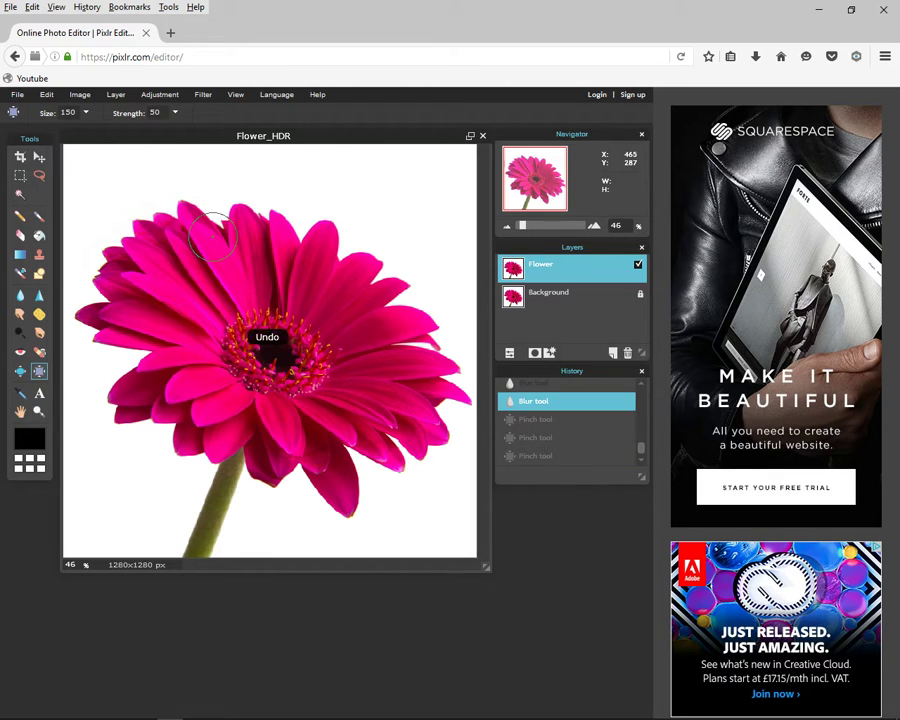
key(ctrl+z)
key(ctrl+z)
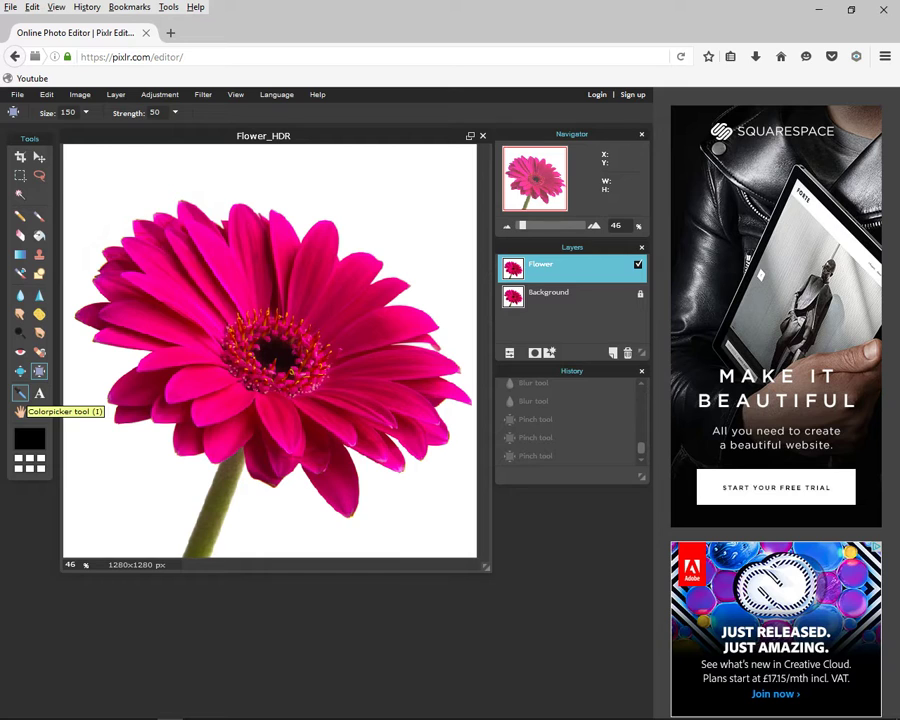
Sample the gerbera's magenta pink from a petal as the foreground colour with the Colorpicker.
click(19, 393)
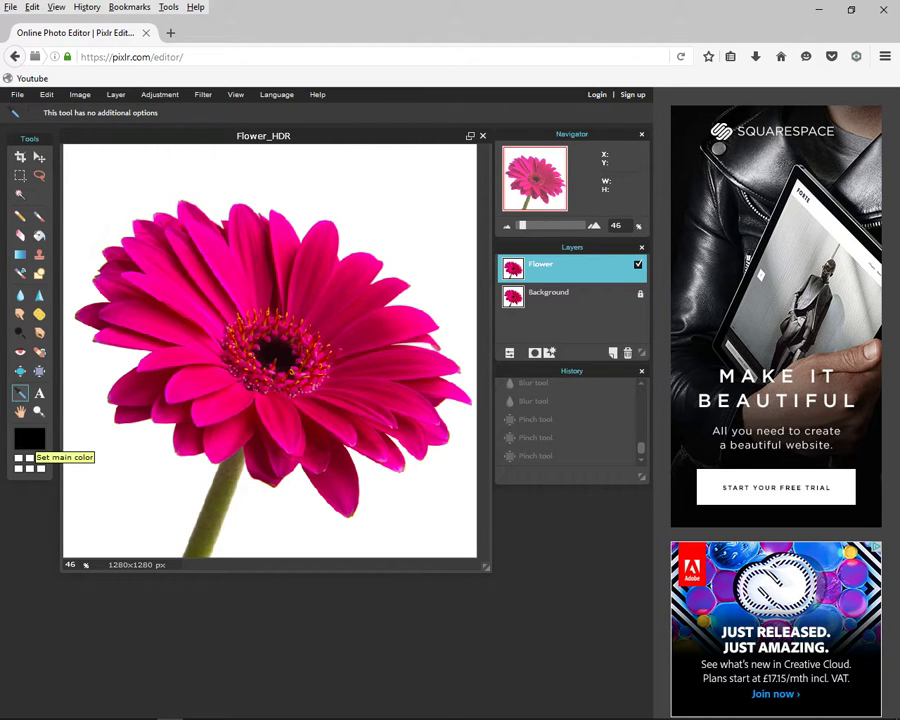
click(226, 254)
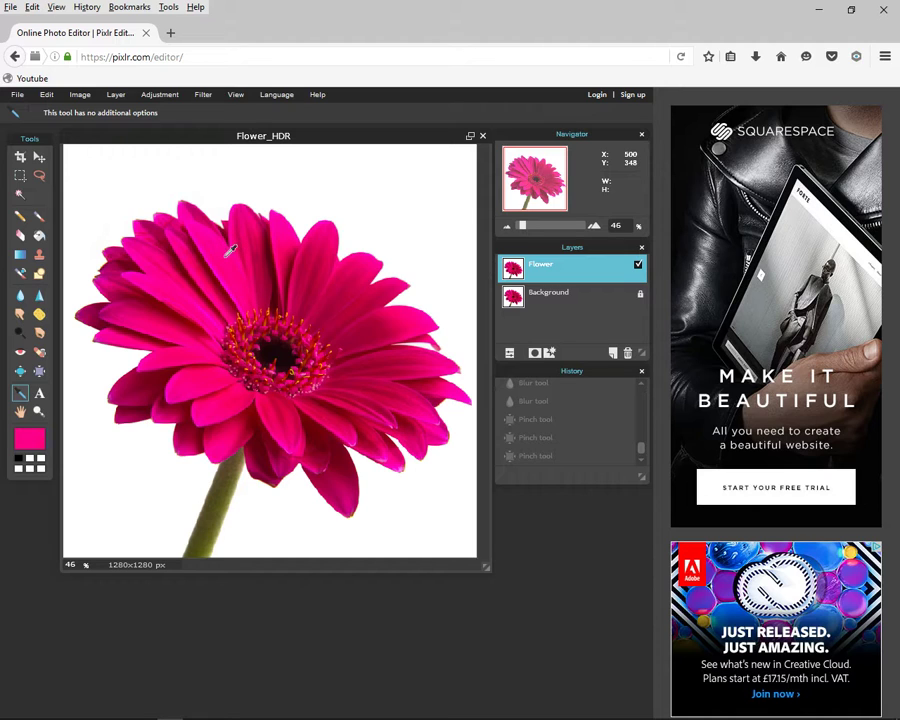
key(ctrl+z)
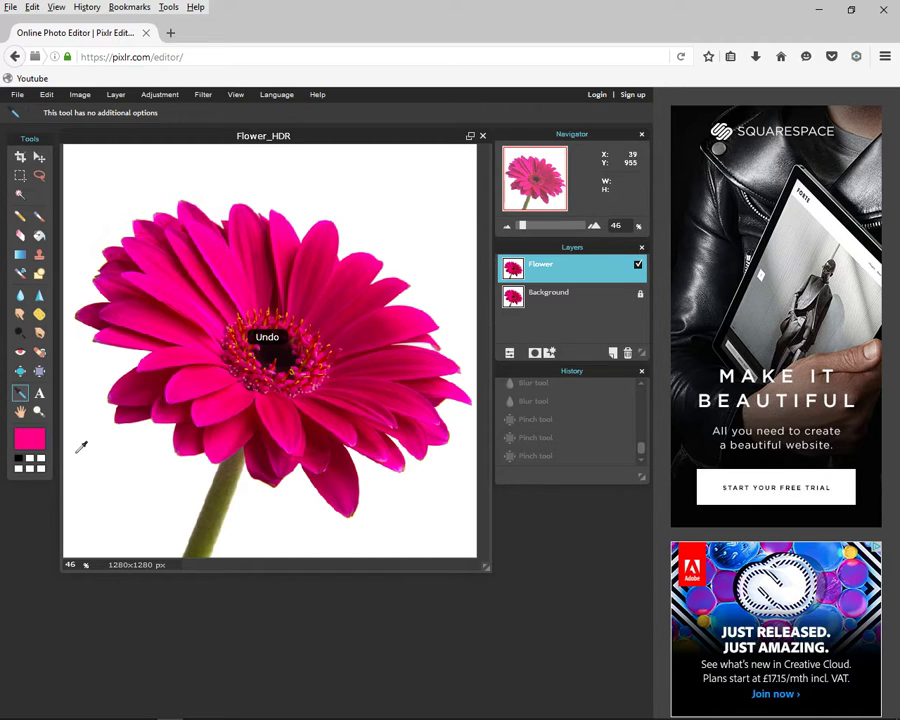
Start a text box near the top-left and type 'Hello Photographers'.
click(39, 393)
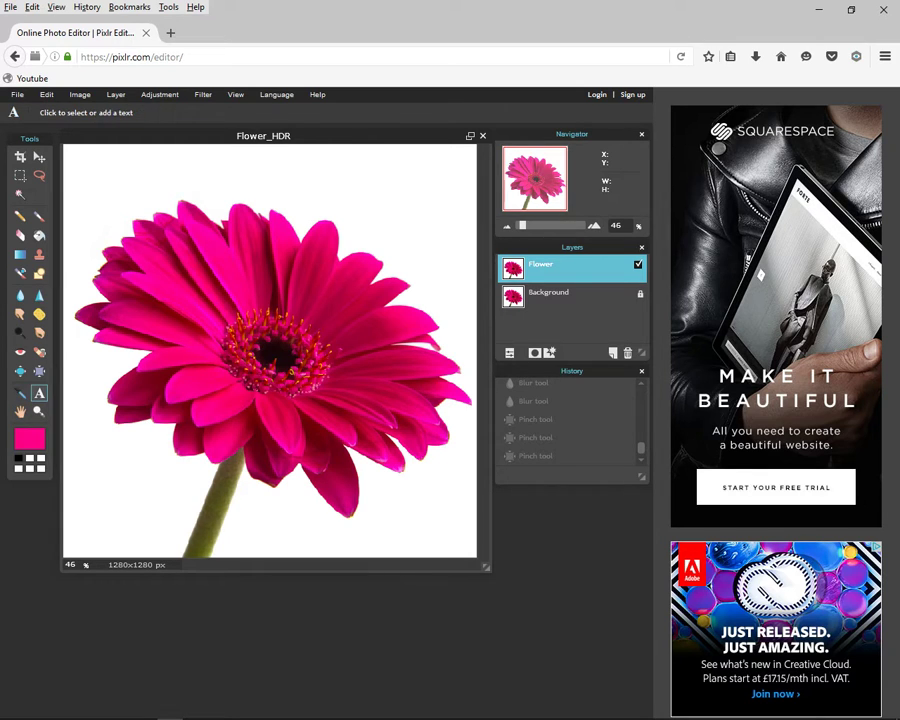
click(111, 162)
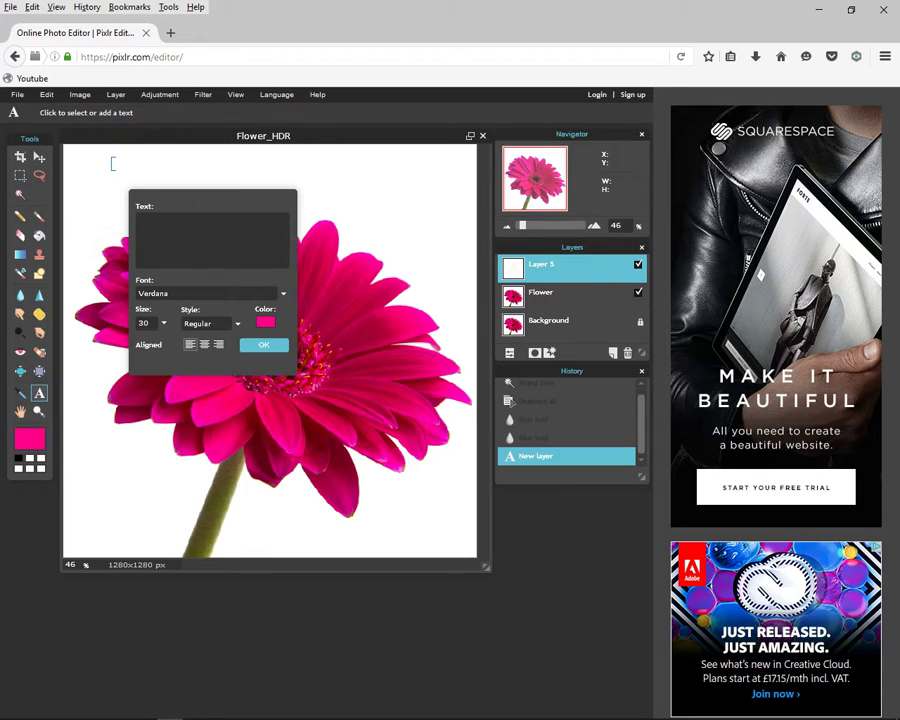
text(Hello Photographers)
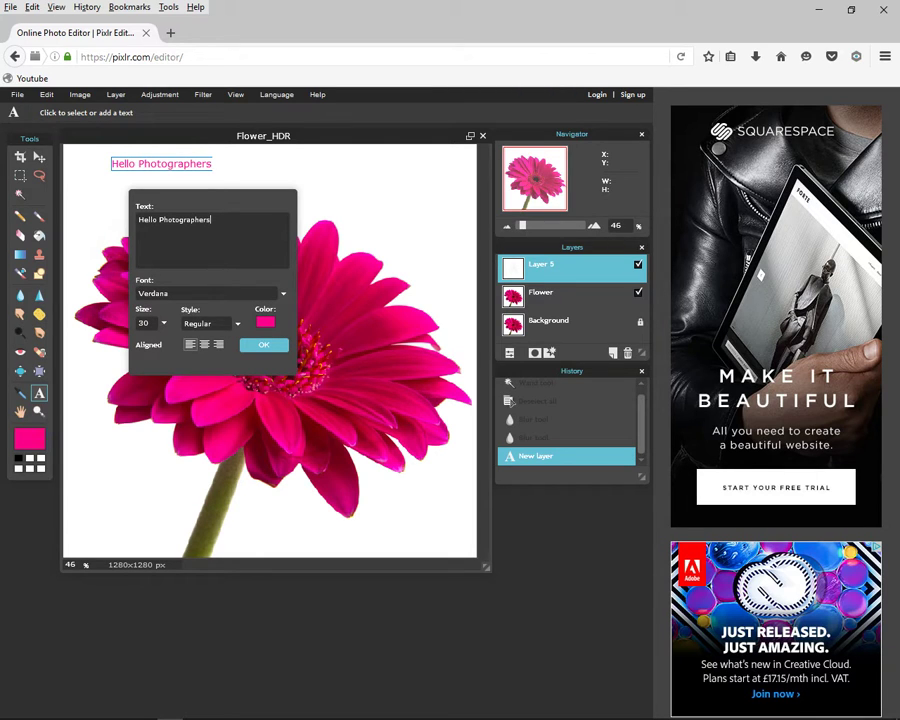
Set the heading to Arial, size 93, Bold, and commit the text.
click(283, 293)
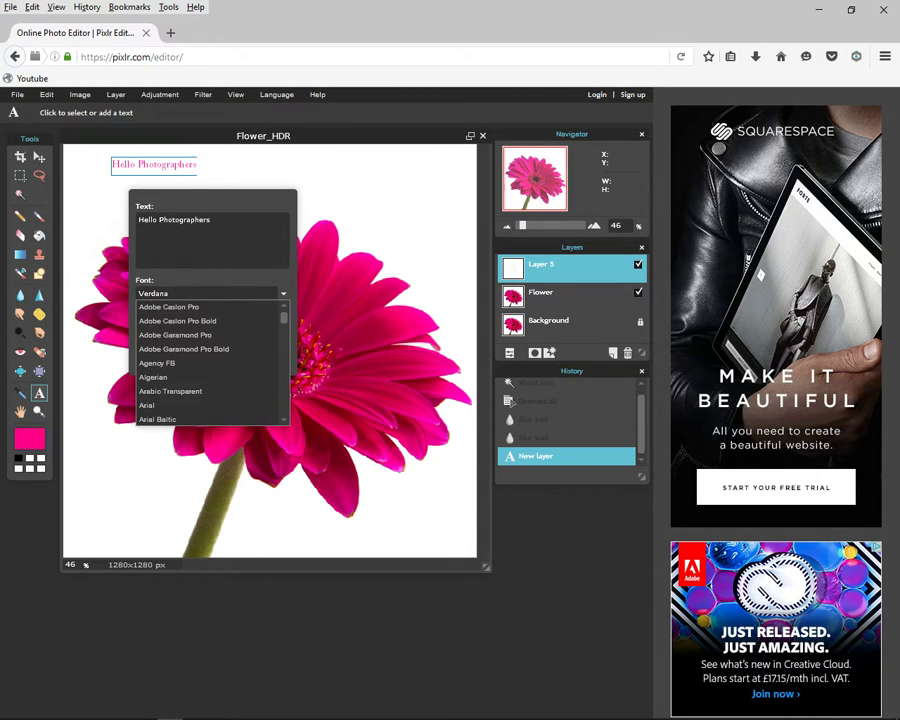
click(160, 405)
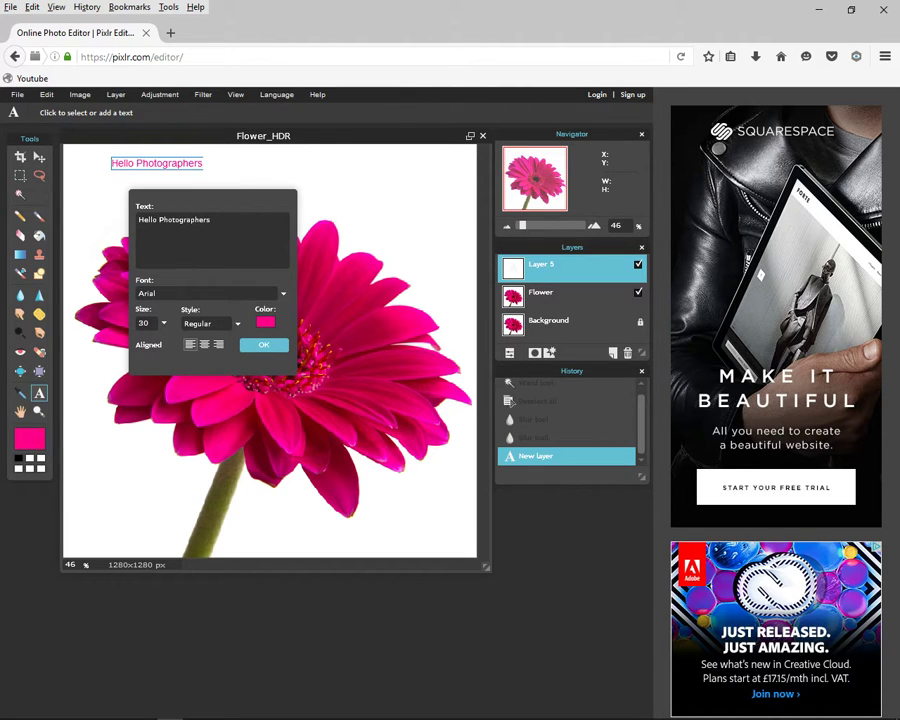
click(163, 323)
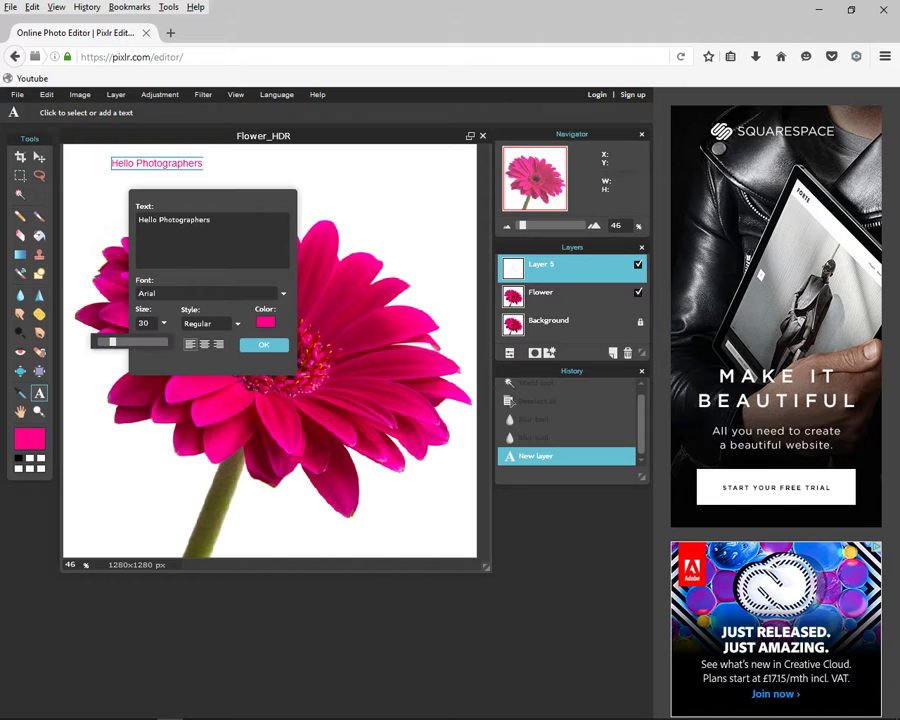
drag(112, 342, 147, 342)
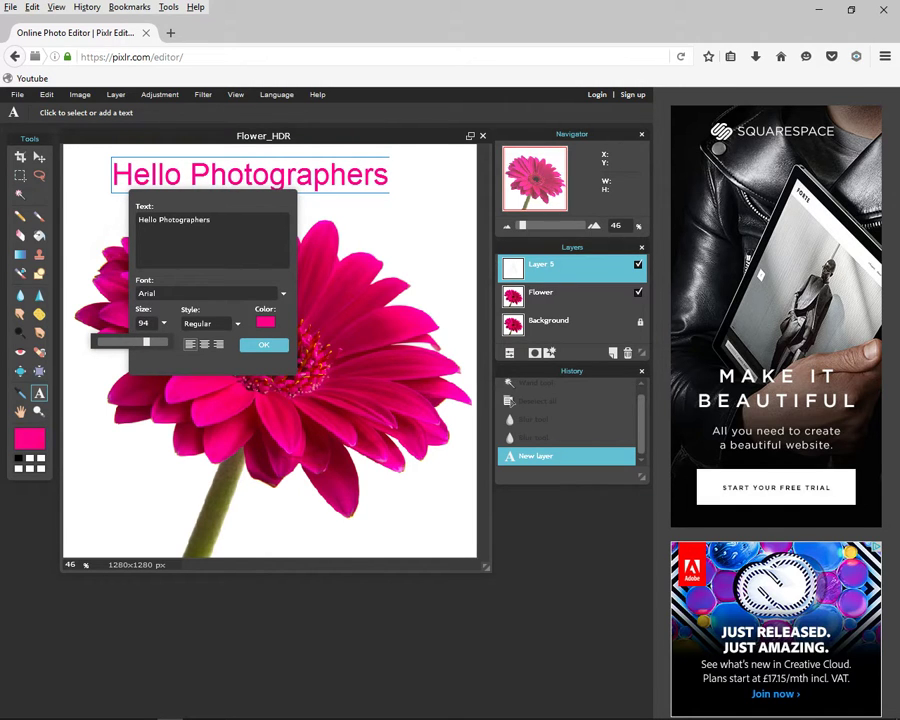
click(210, 323)
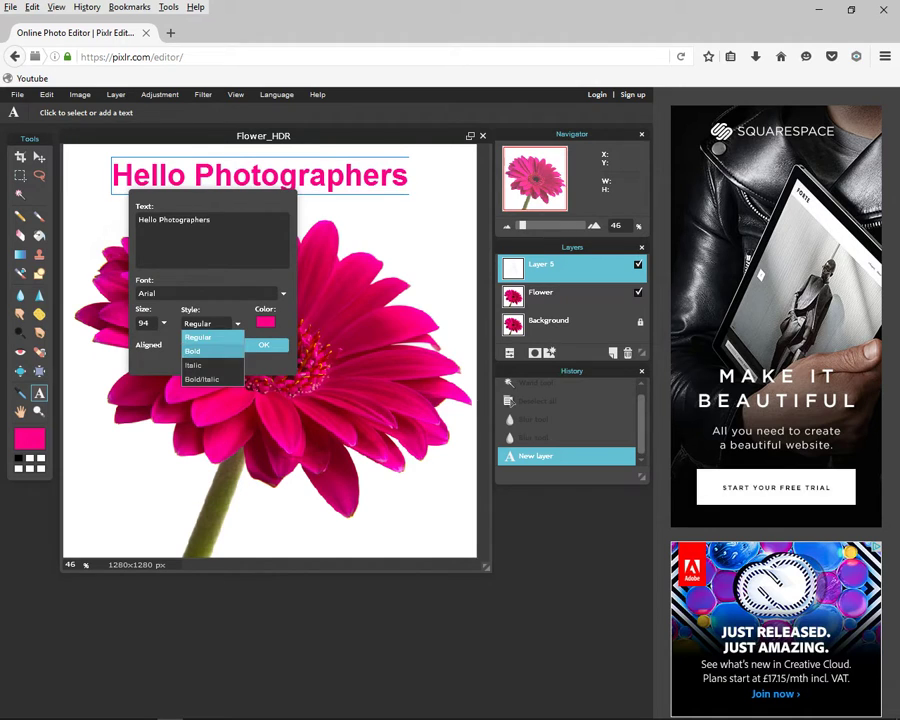
click(192, 351)
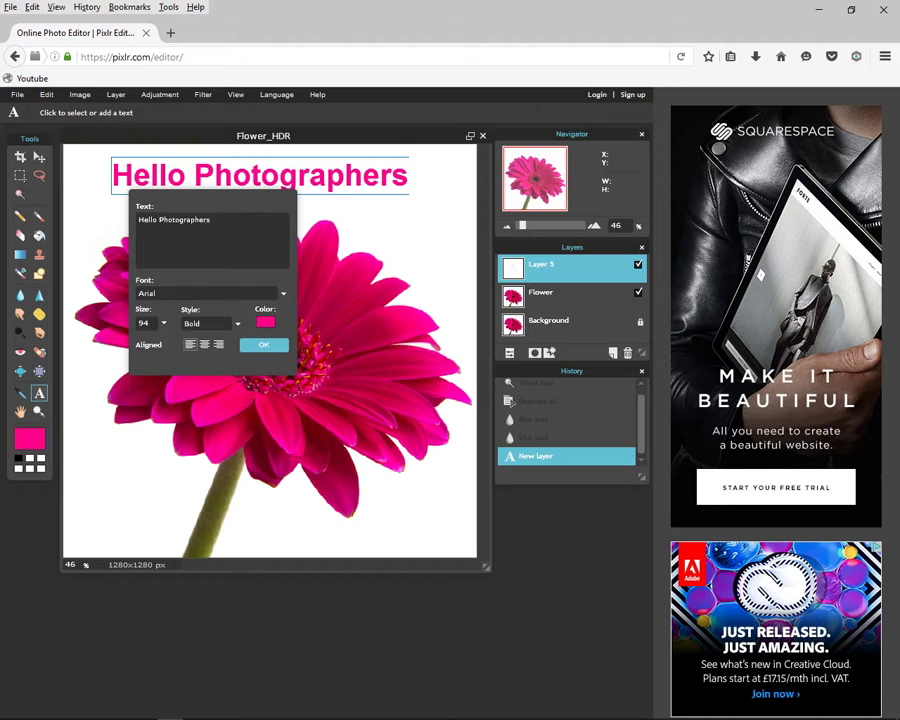
click(263, 344)
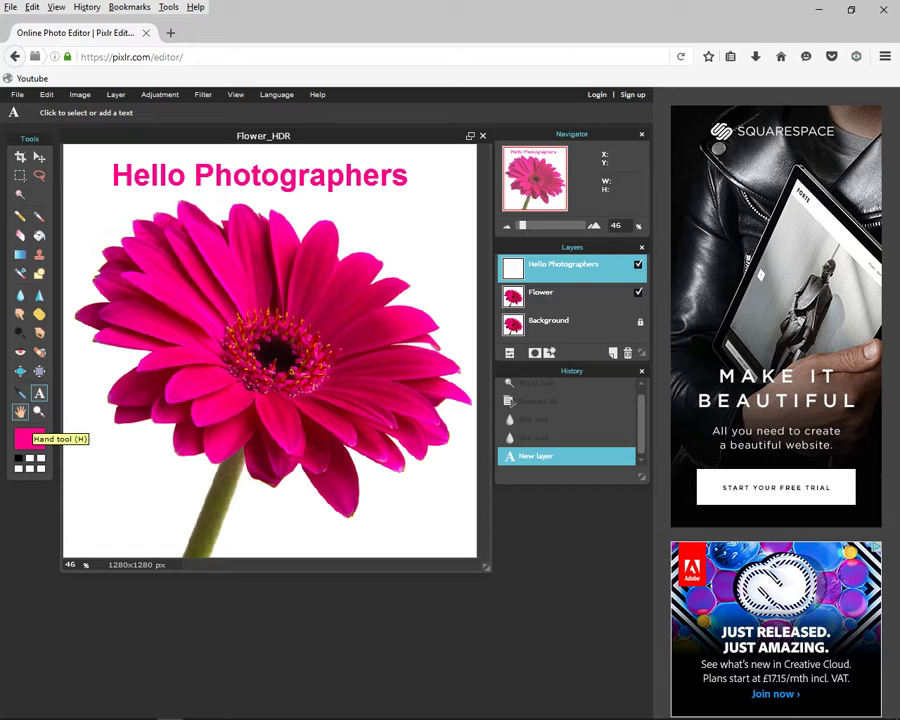
click(20, 411)
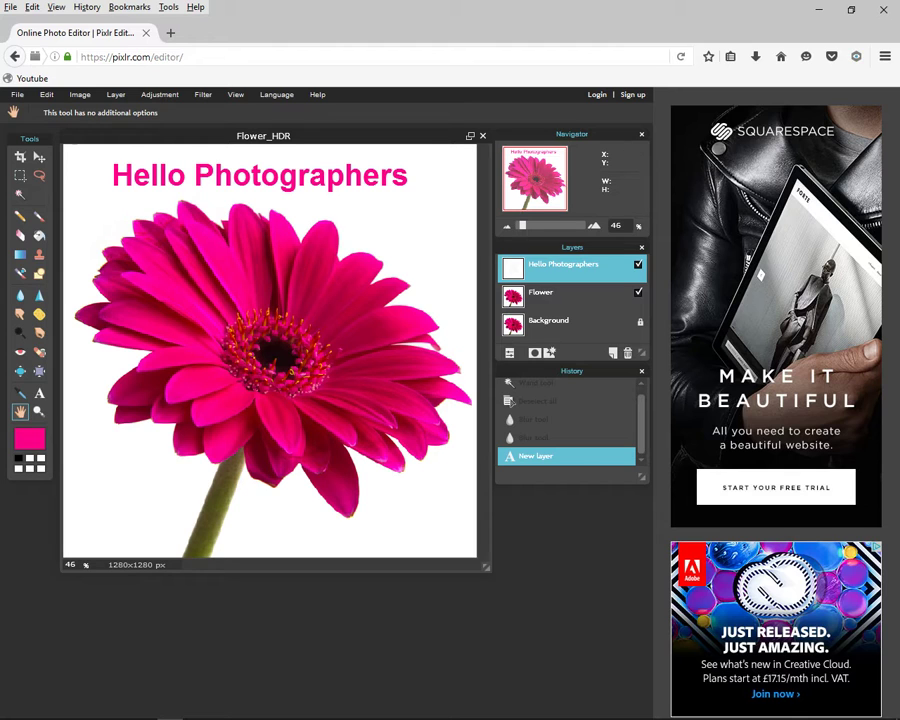
click(540, 292)
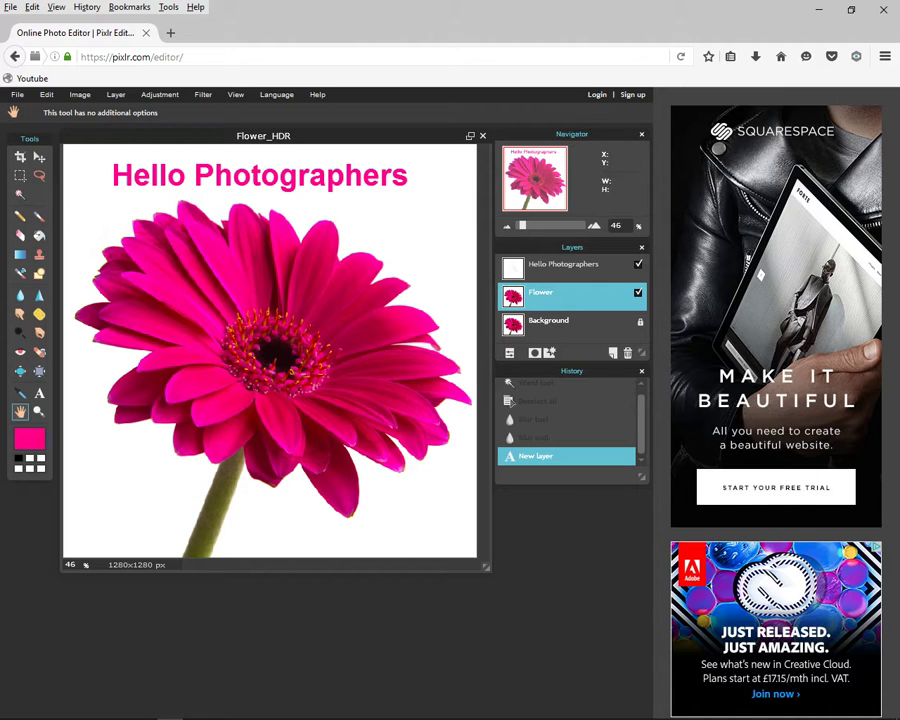
click(39, 411)
click(258, 183)
click(258, 313)
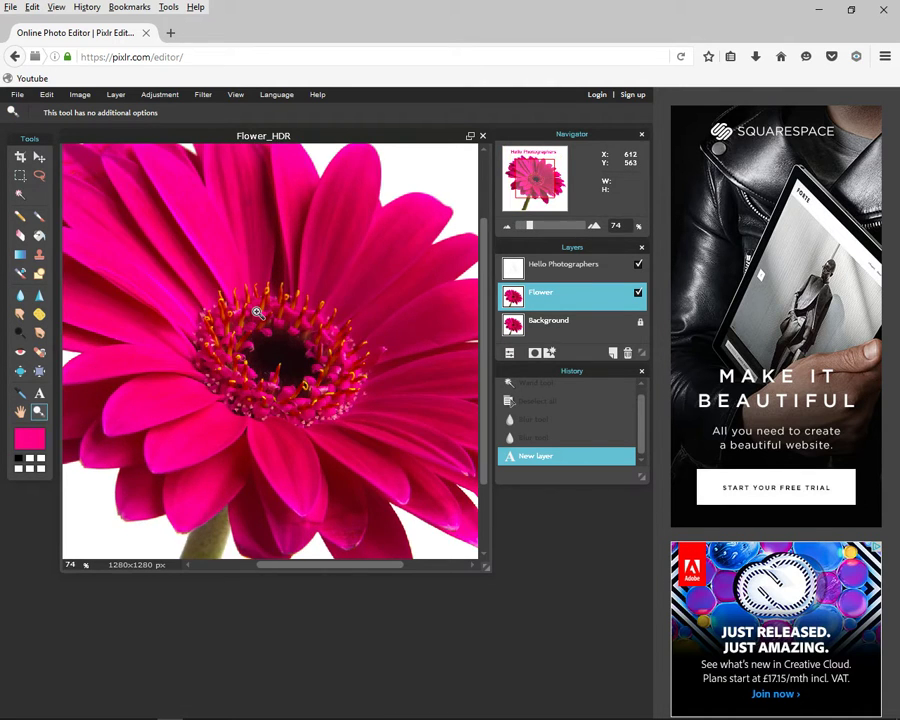
right_click(257, 313)
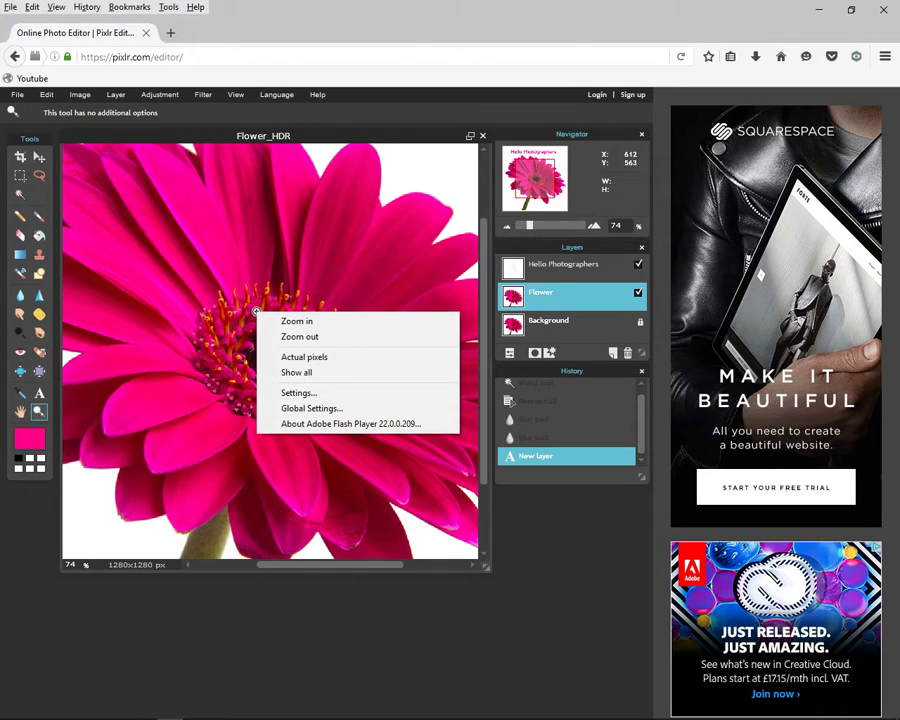
right_click(258, 238)
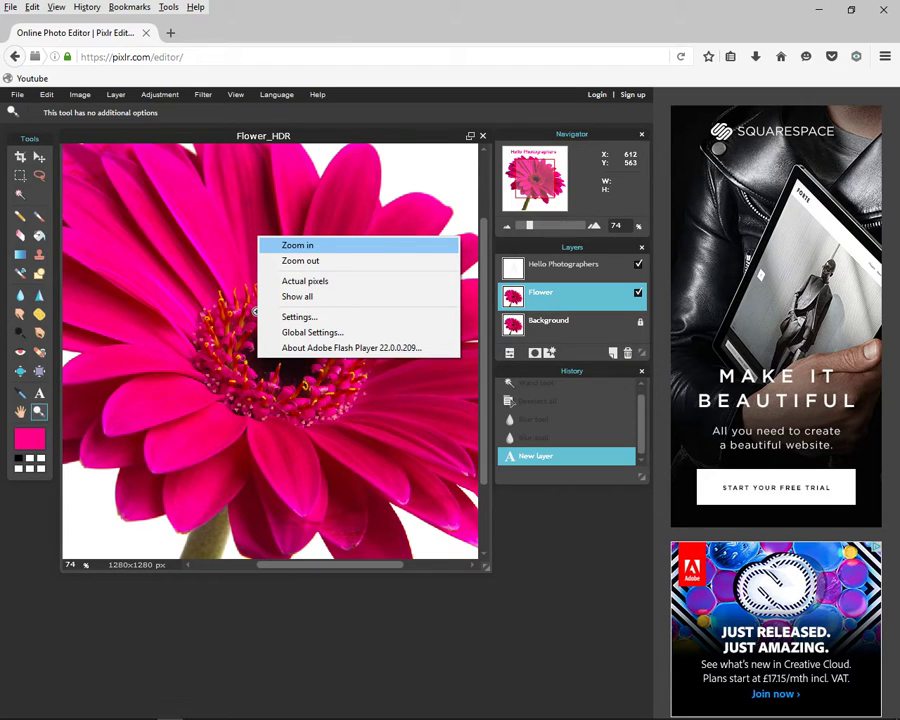
key(Up)
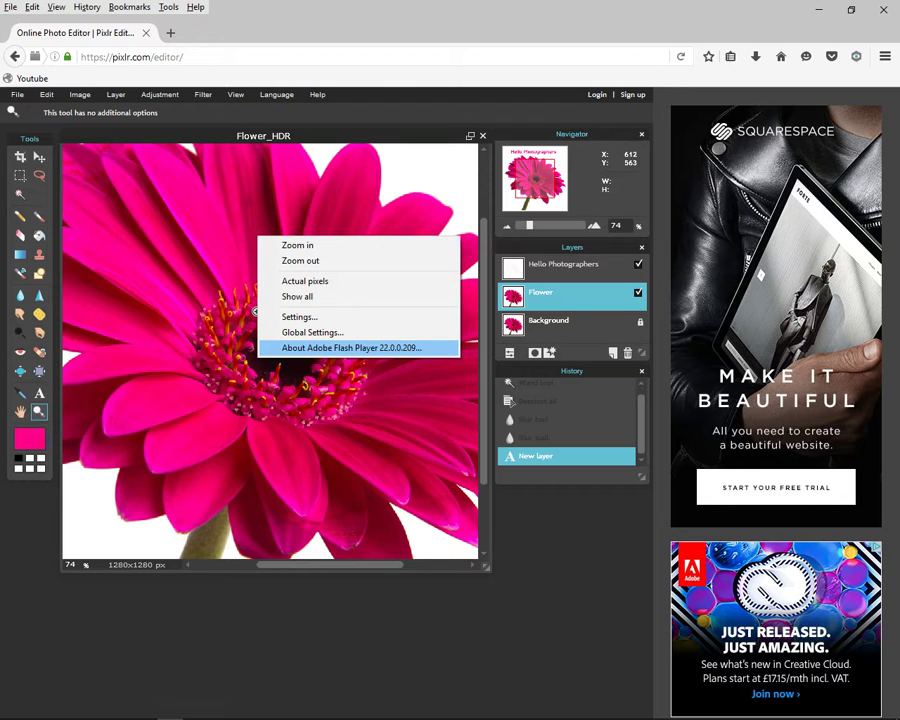
key(Up)
key(Up)
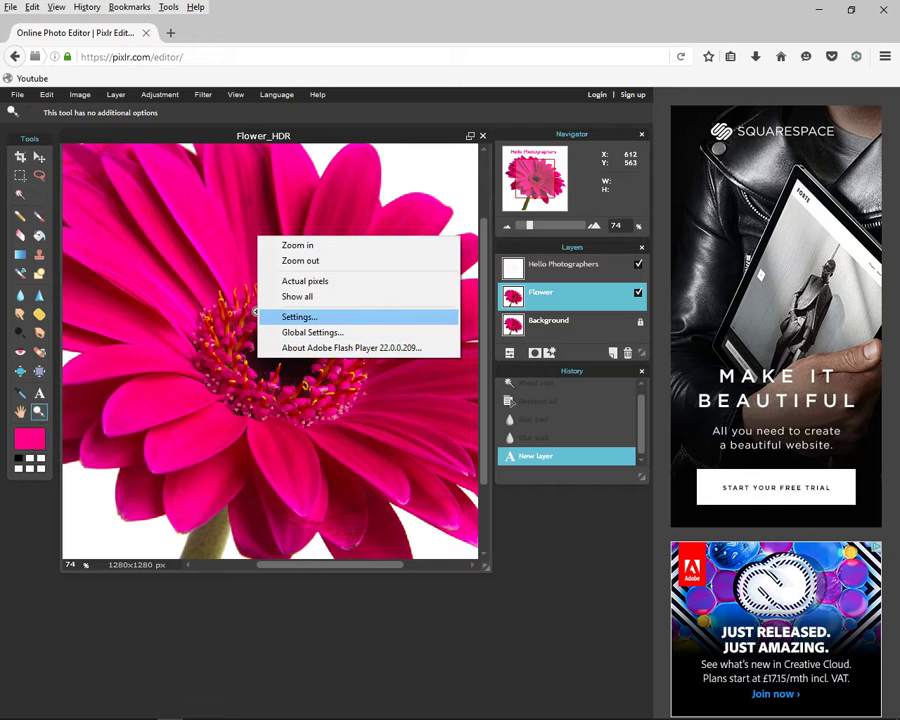
key(Up)
key(Up)
key(Up)
key(Up)
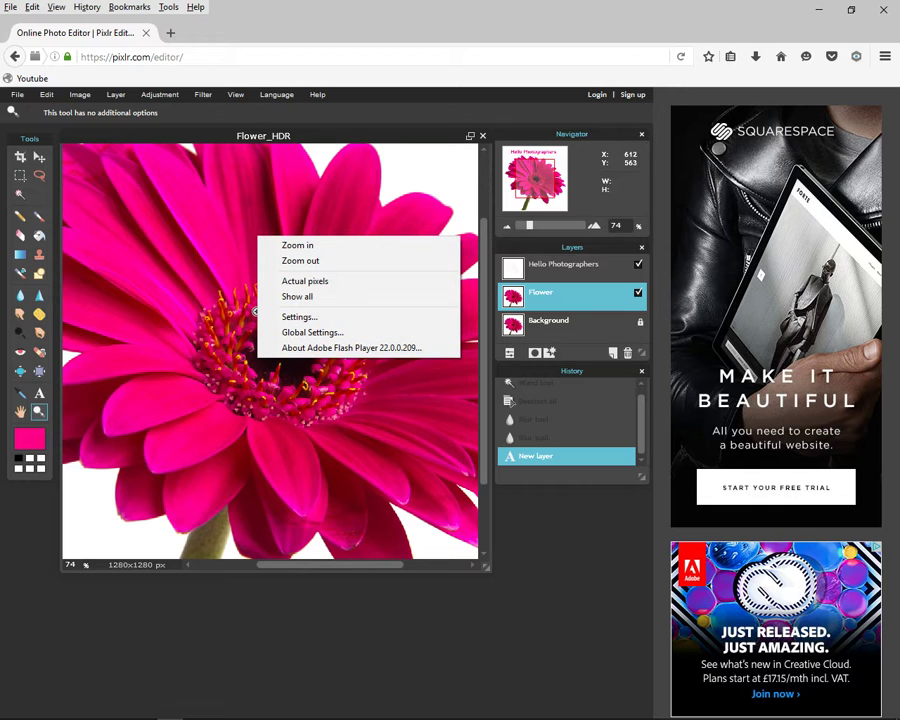
key(Down)
key(Down)
key(Return)
right_click(289, 241)
key(Up)
key(Up)
key(Up)
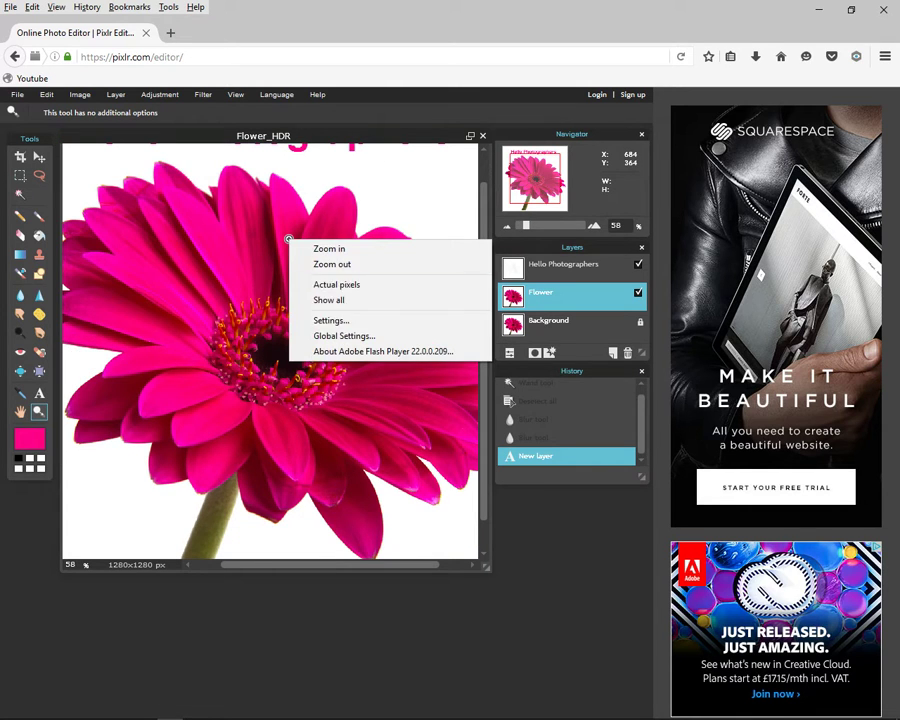
key(Up)
key(Up)
key(Up)
key(Escape)
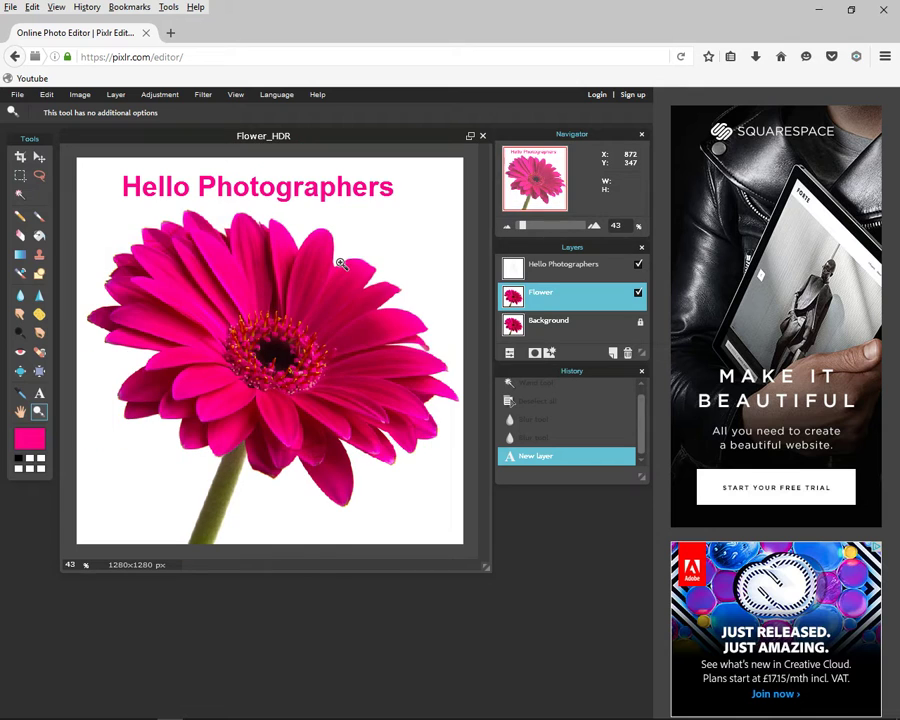
right_click(339, 262)
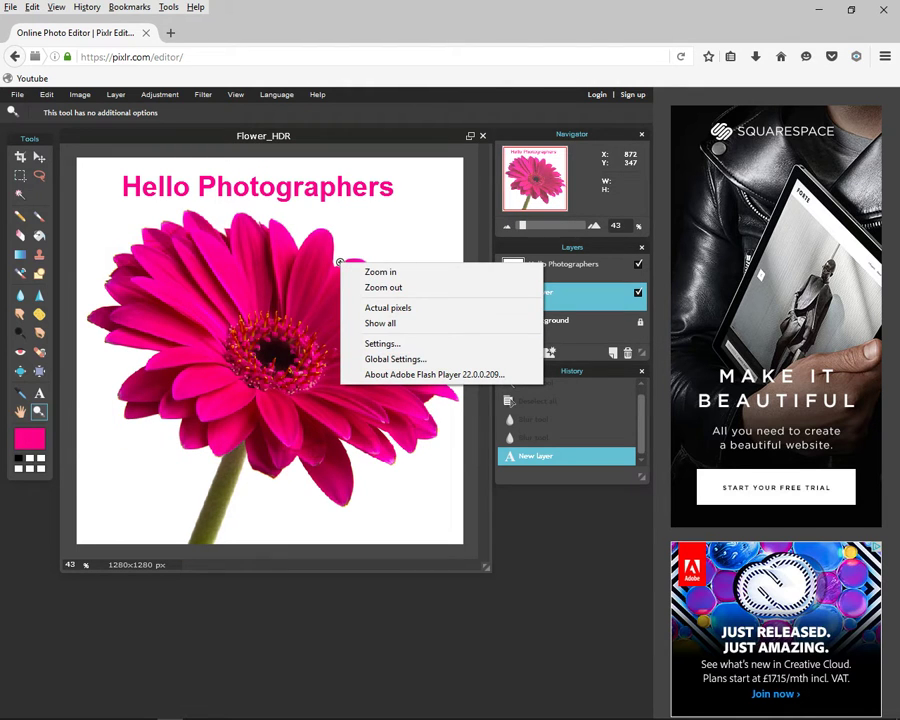
click(385, 270)
right_click(364, 250)
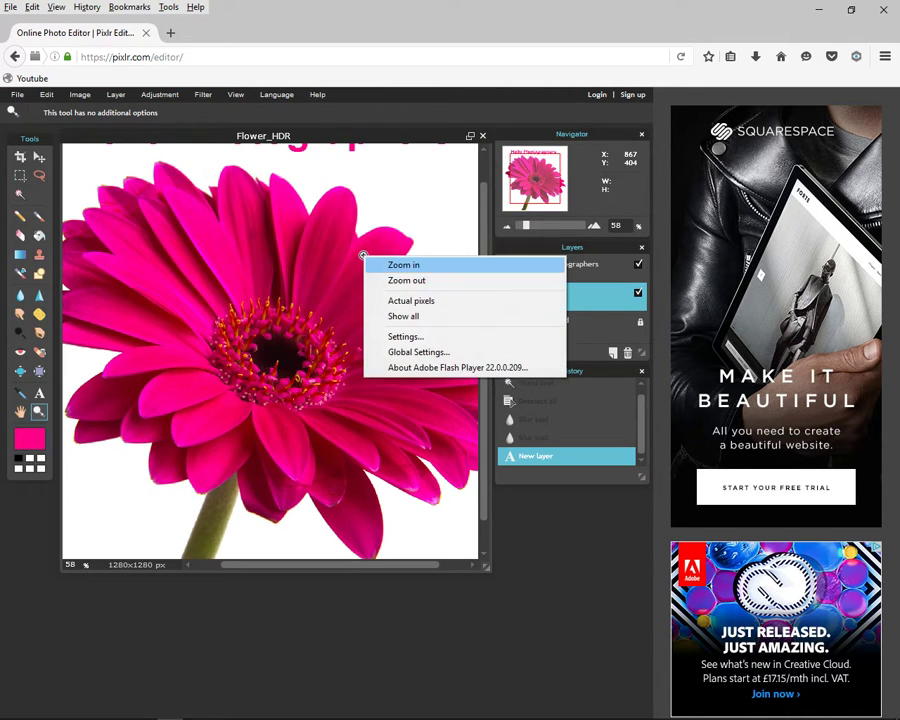
click(392, 263)
right_click(374, 249)
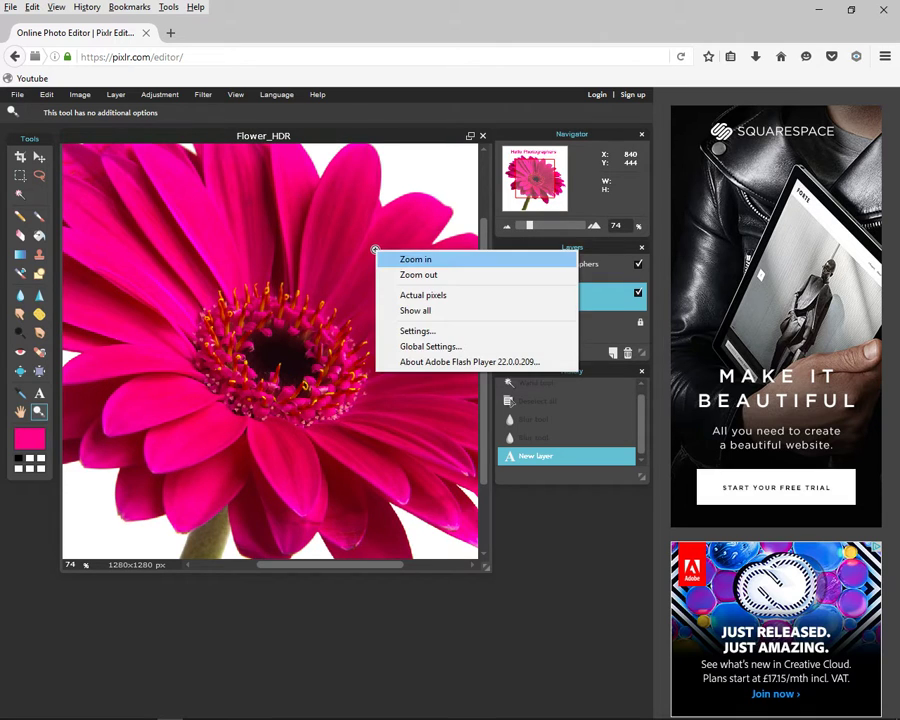
click(394, 259)
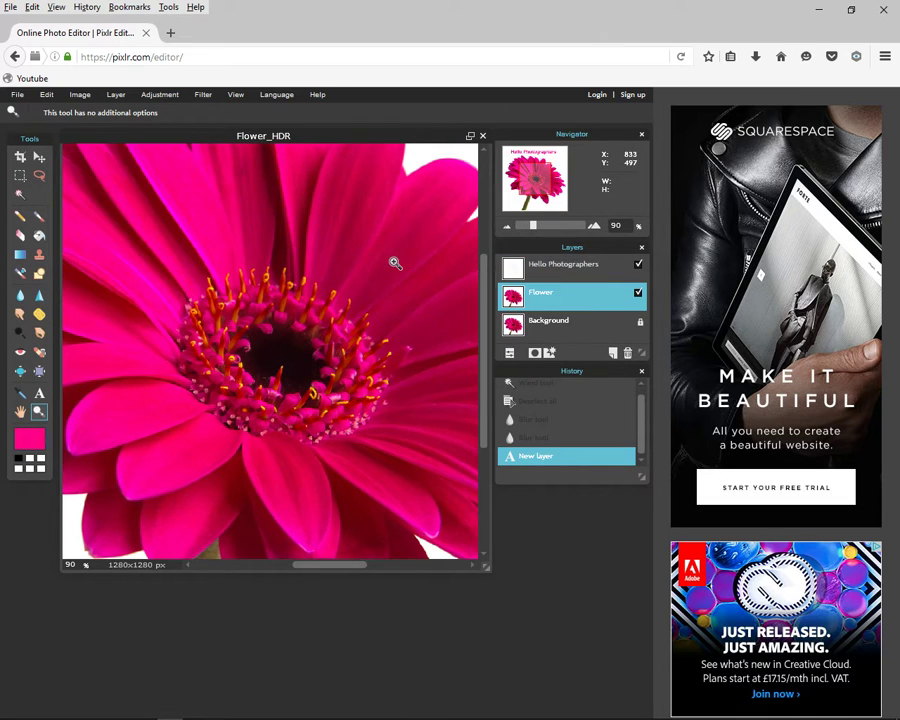
right_click(309, 218)
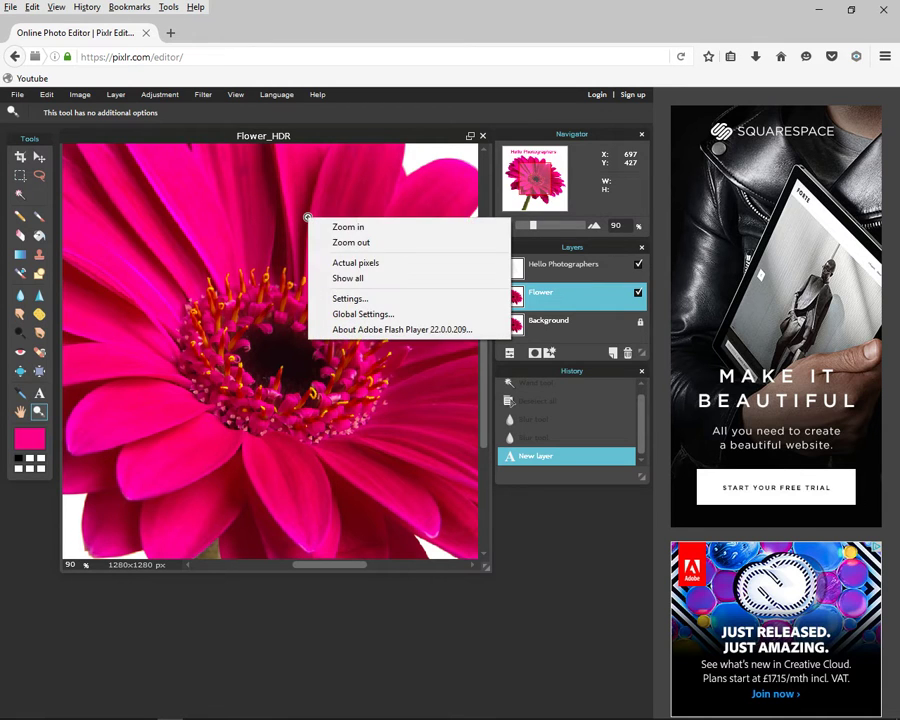
click(340, 278)
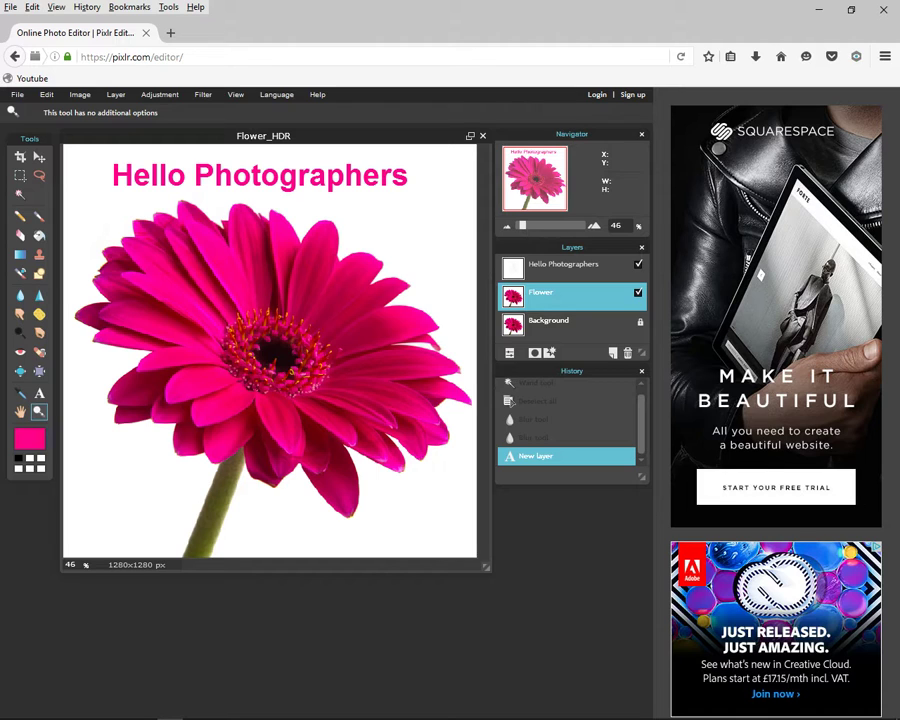
Select the Hello Photographers layer, toggle its visibility a few times, then delete it.
click(563, 264)
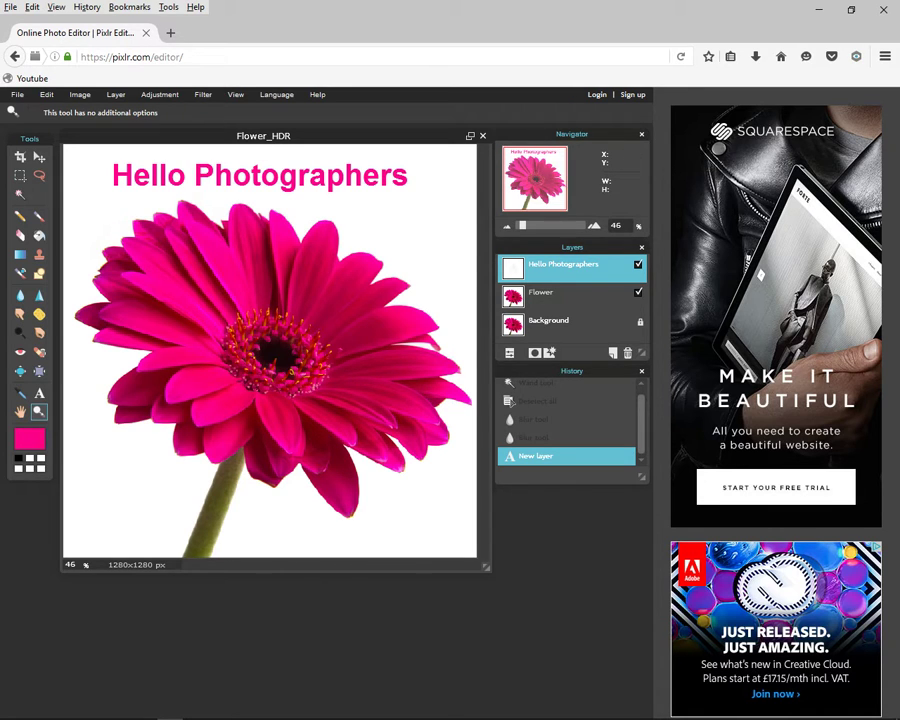
click(638, 264)
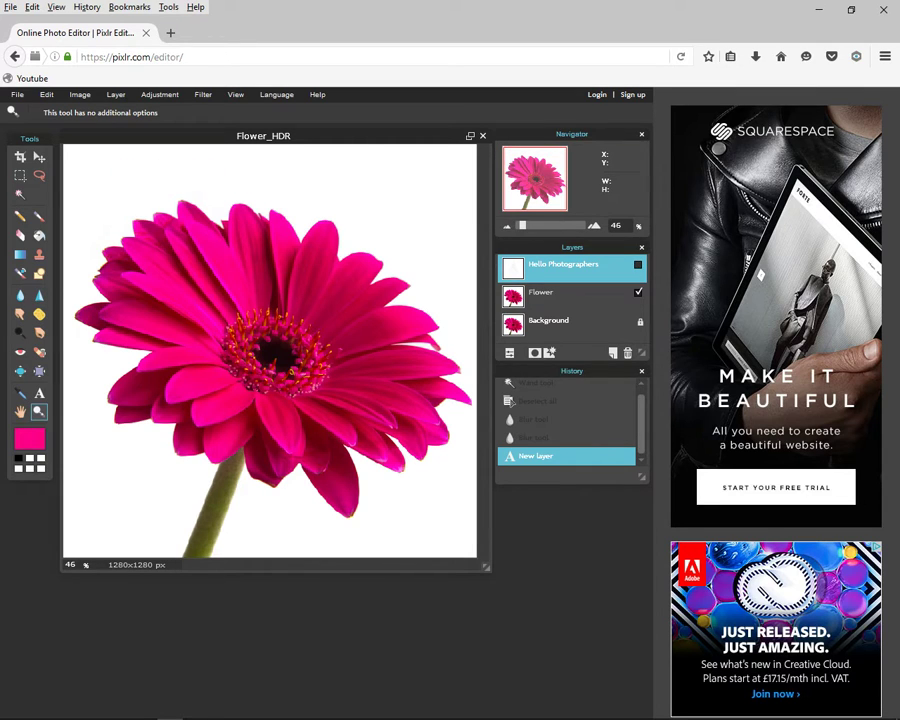
click(638, 264)
click(638, 264)
click(638, 264)
click(638, 264)
click(638, 264)
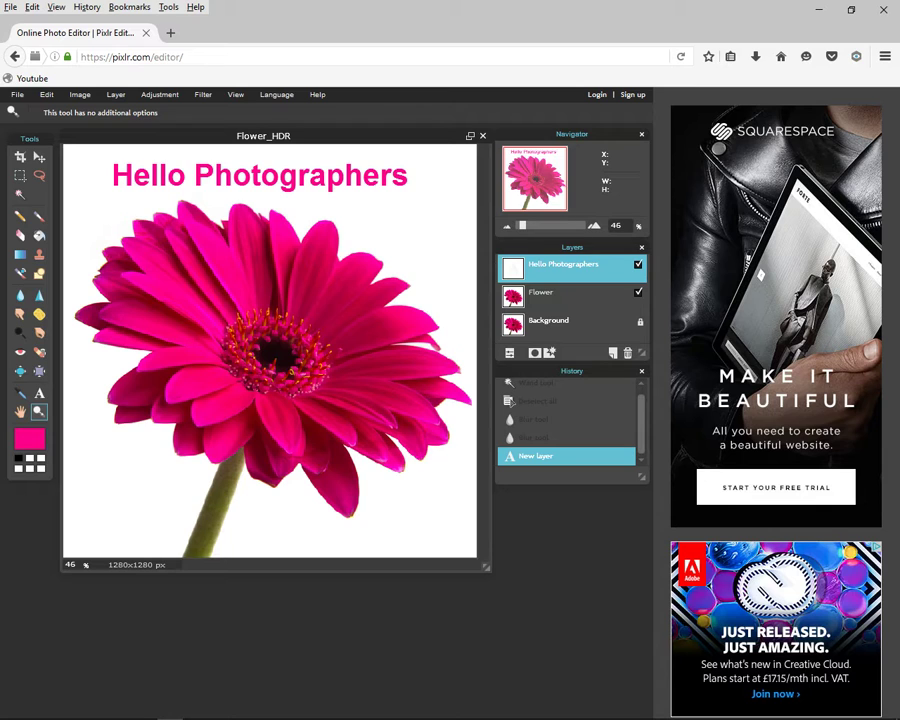
click(627, 352)
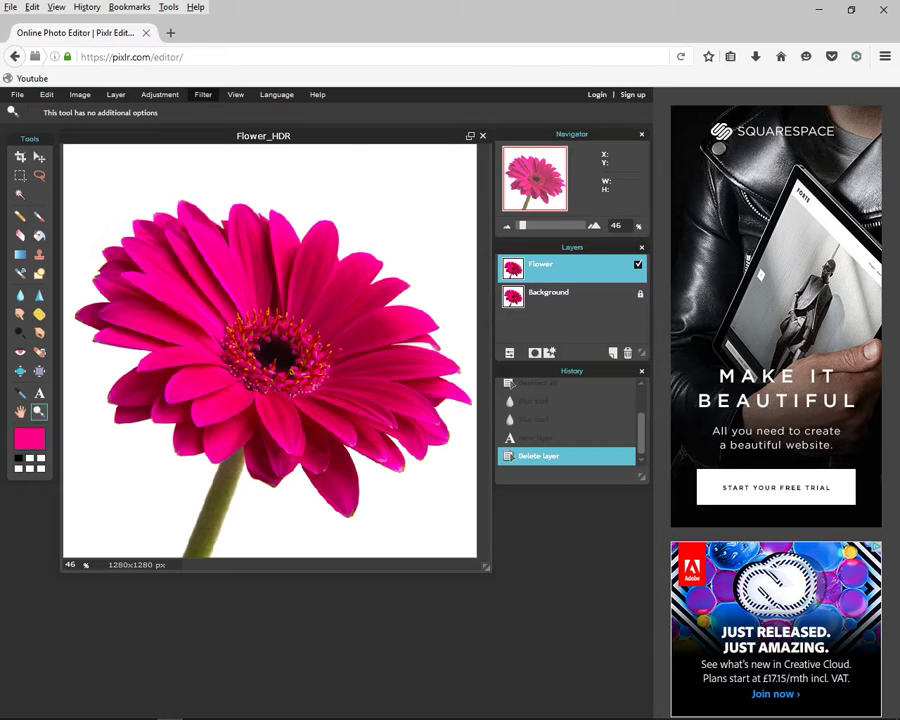
Apply Filter > Blur to the Flower layer.
click(203, 94)
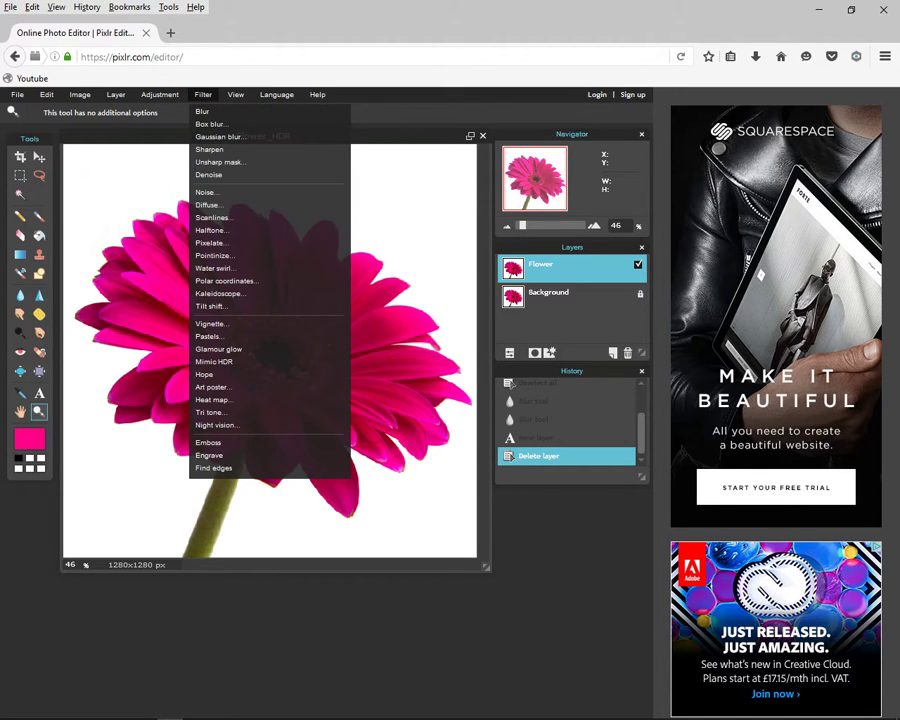
click(210, 111)
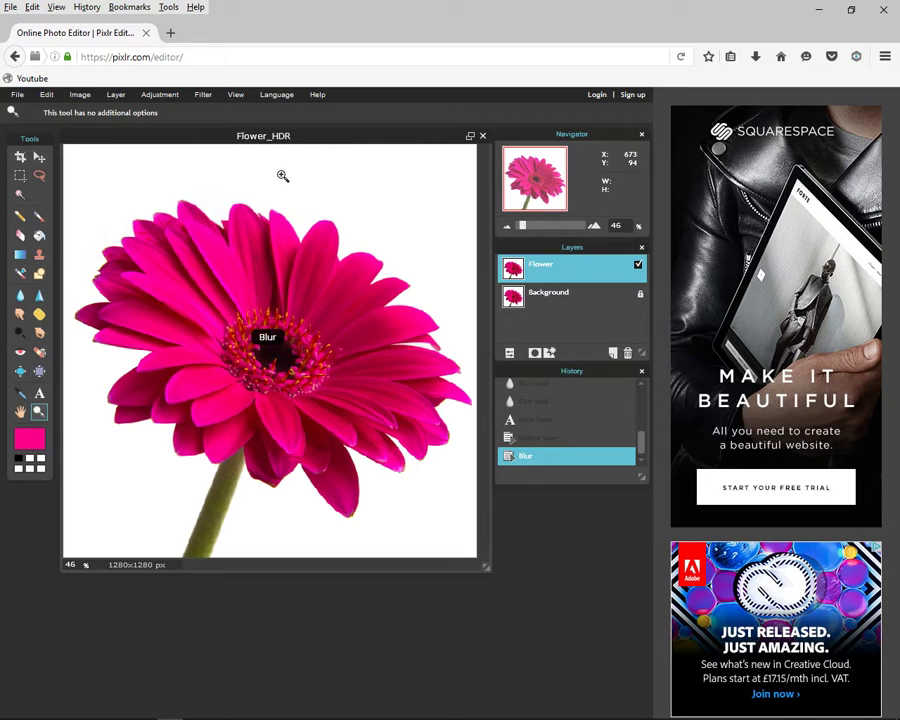